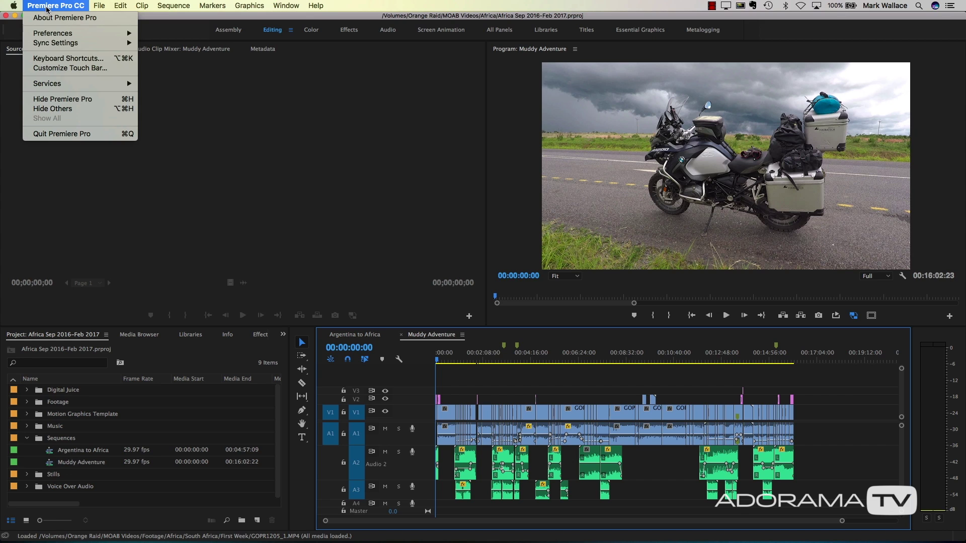
Open the keyboard shortcuts editor and look up the Mark In and Mark Out key assignments.
click(55, 58)
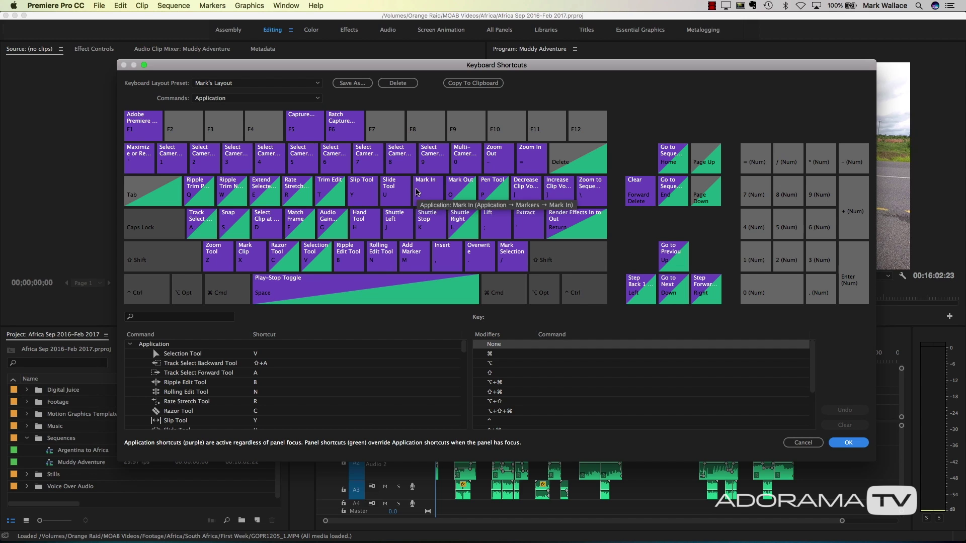
click(428, 204)
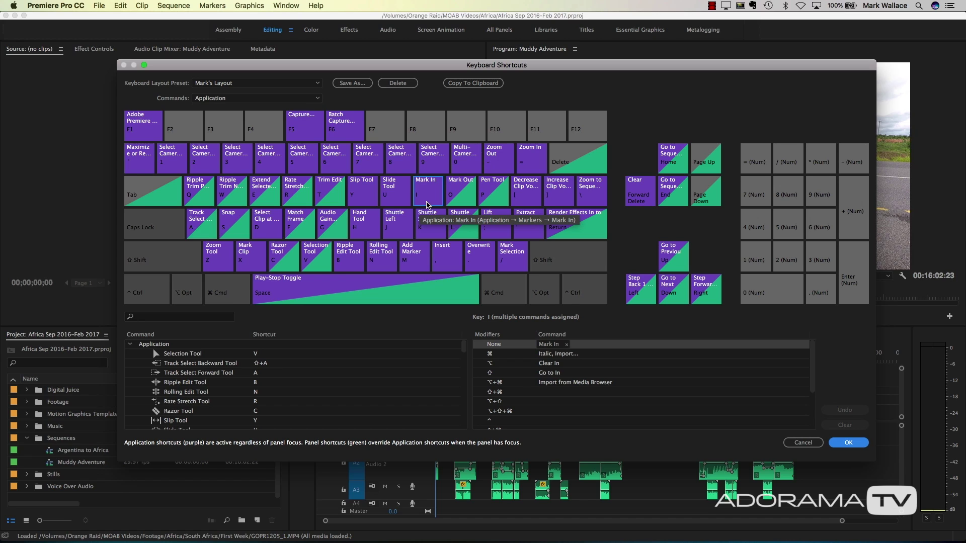
key(o)
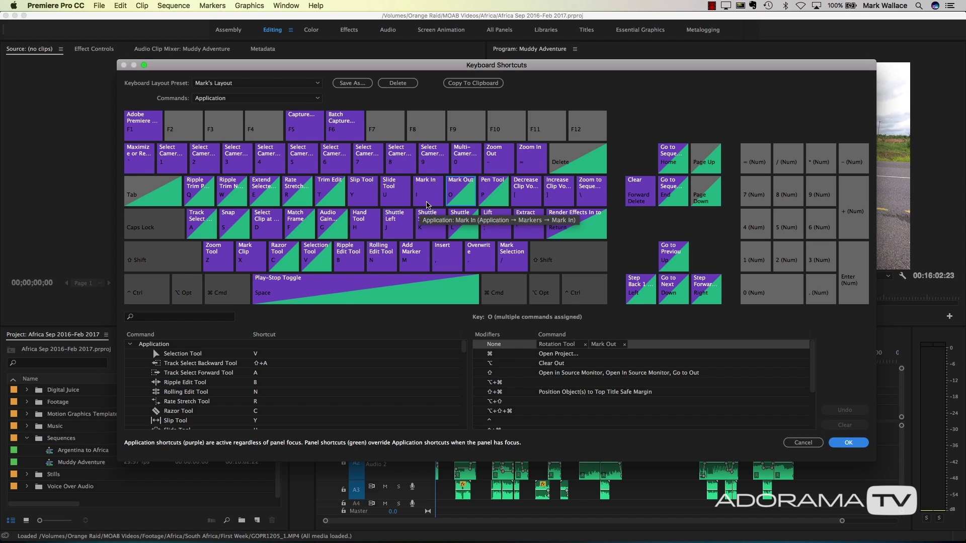
key(o)
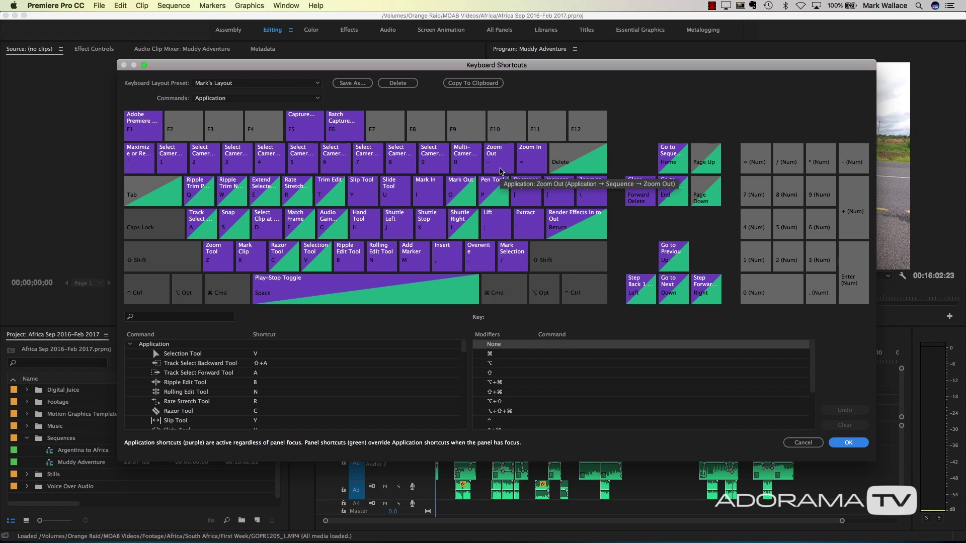
Look up the key assignments for the Zoom Out and Zoom In commands.
click(500, 169)
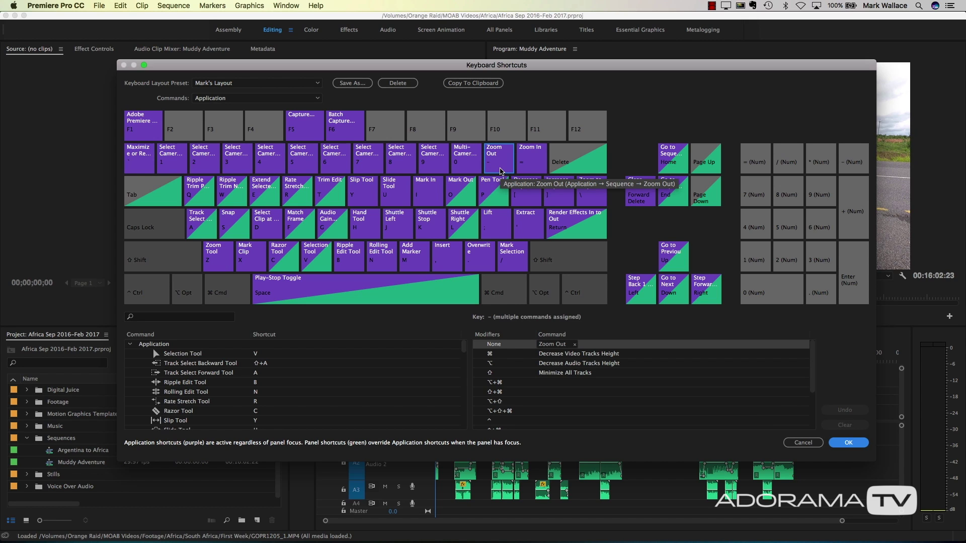
click(500, 170)
key(equal)
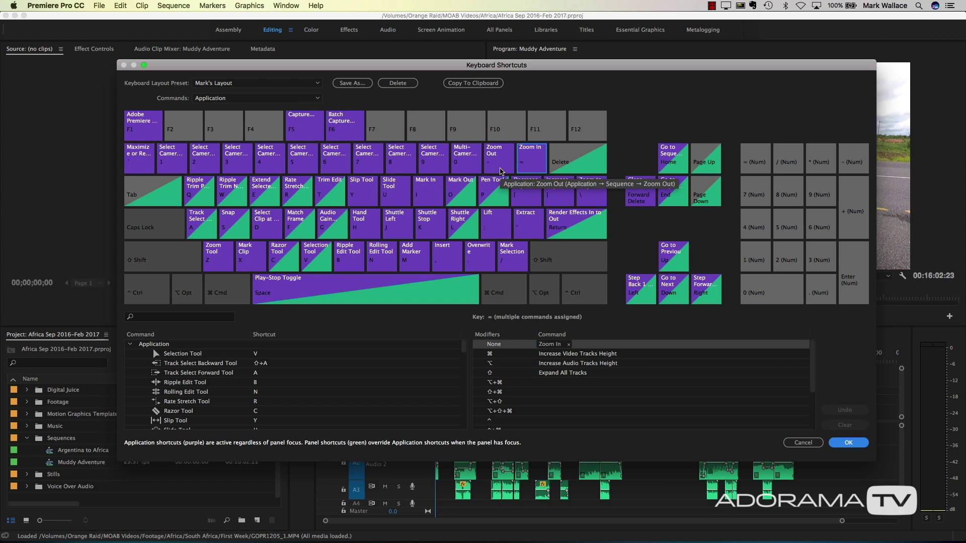
click(500, 170)
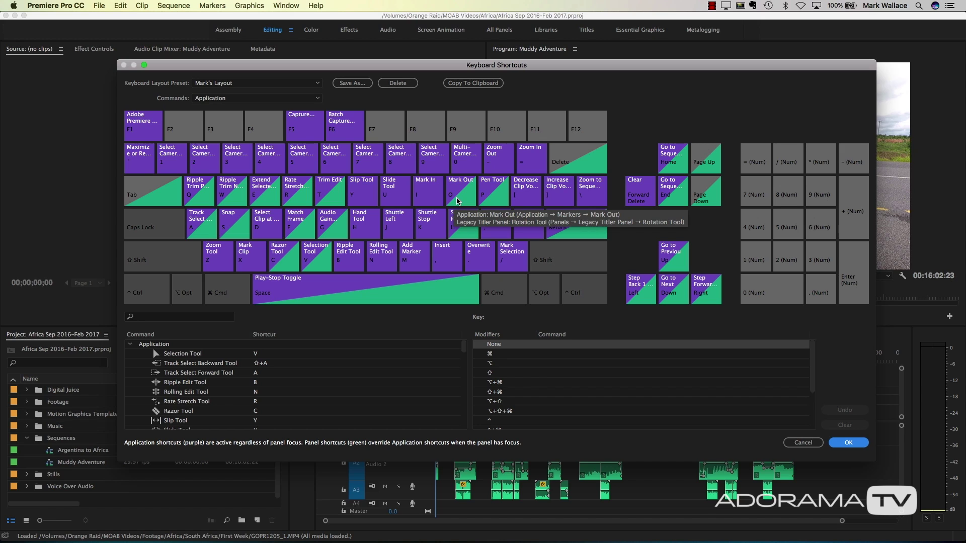
Look up the Insert, Overwrite and Play-Stop Toggle key assignments, and close the shortcuts editor without applying changes.
click(454, 271)
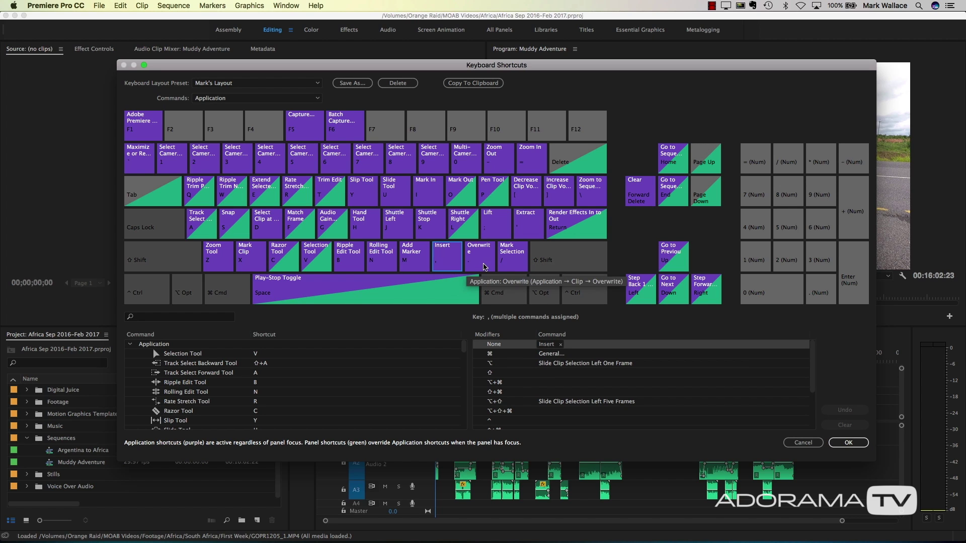
click(477, 263)
click(458, 260)
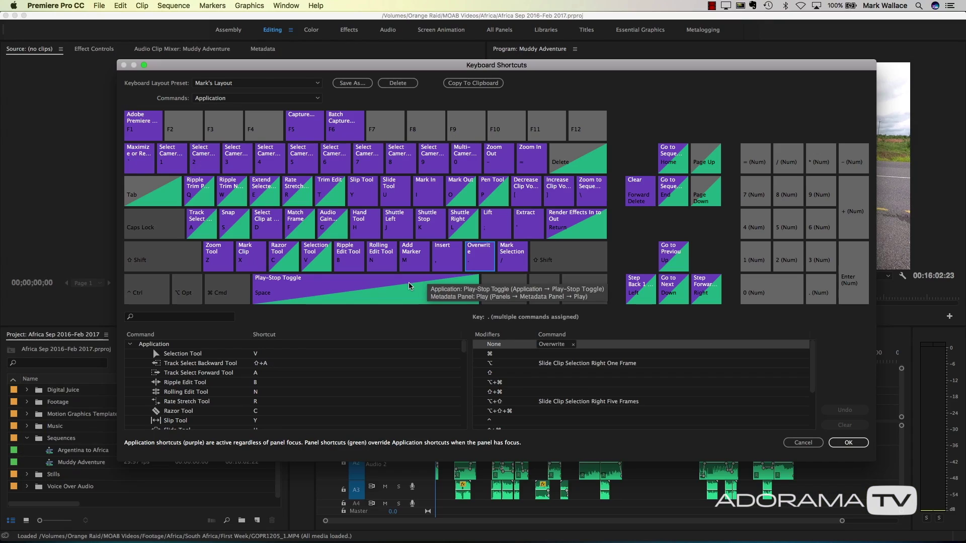
click(469, 295)
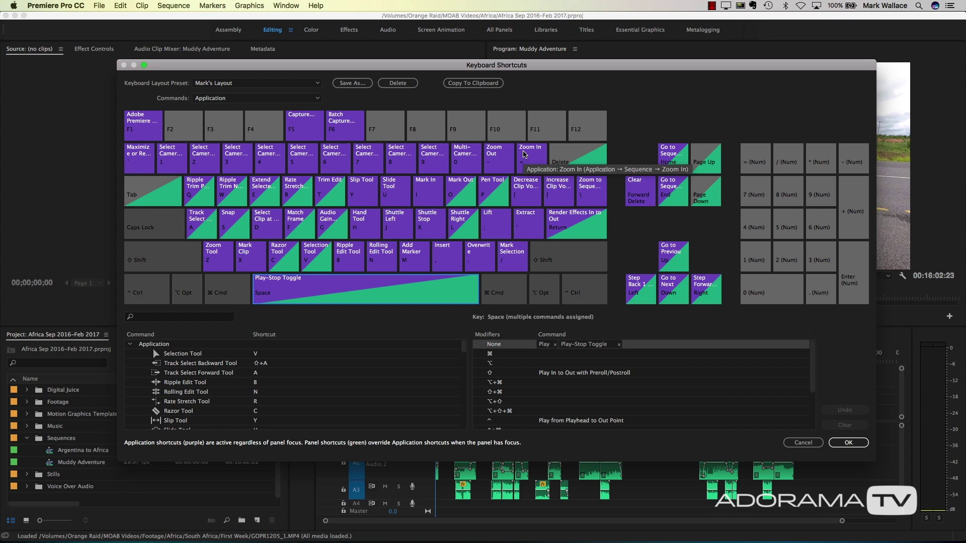
drag(183, 69, 152, 73)
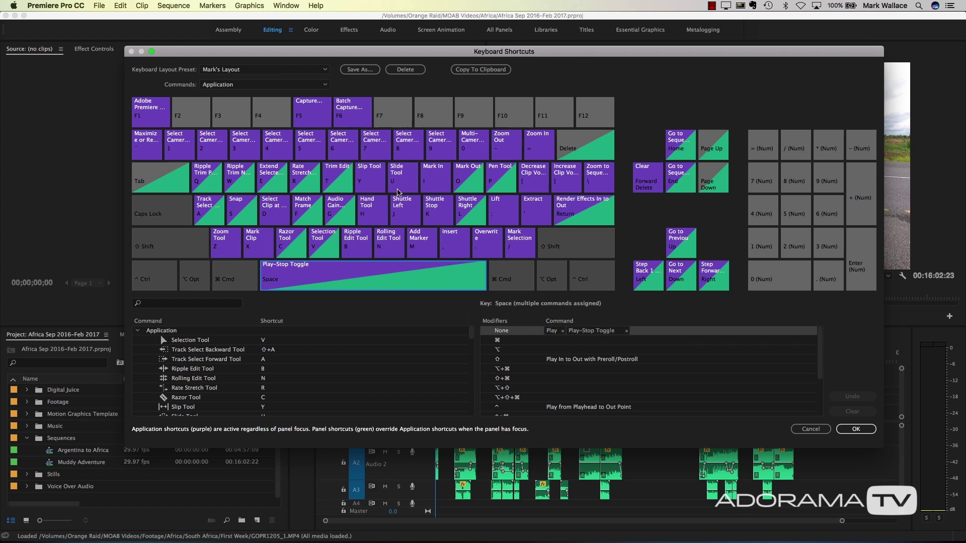
key(super)
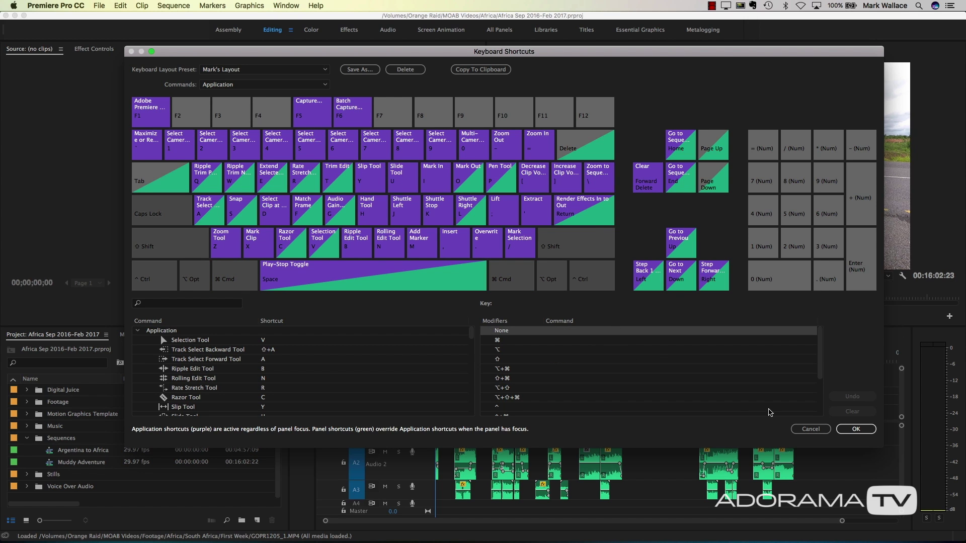
click(810, 429)
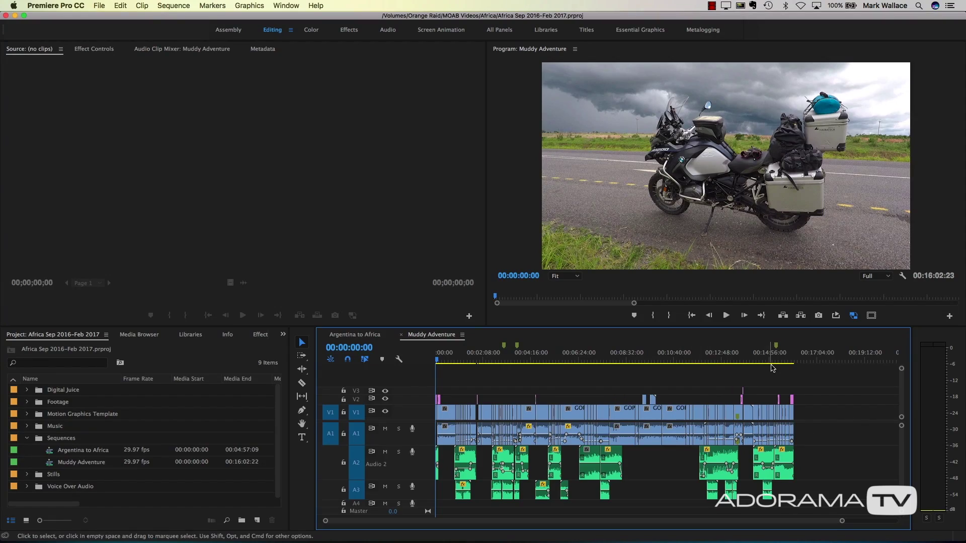
Scrub the Muddy Adventure sequence to 00:00:35:03 and enlarge the timeline until the individual clips are readable.
click(440, 362)
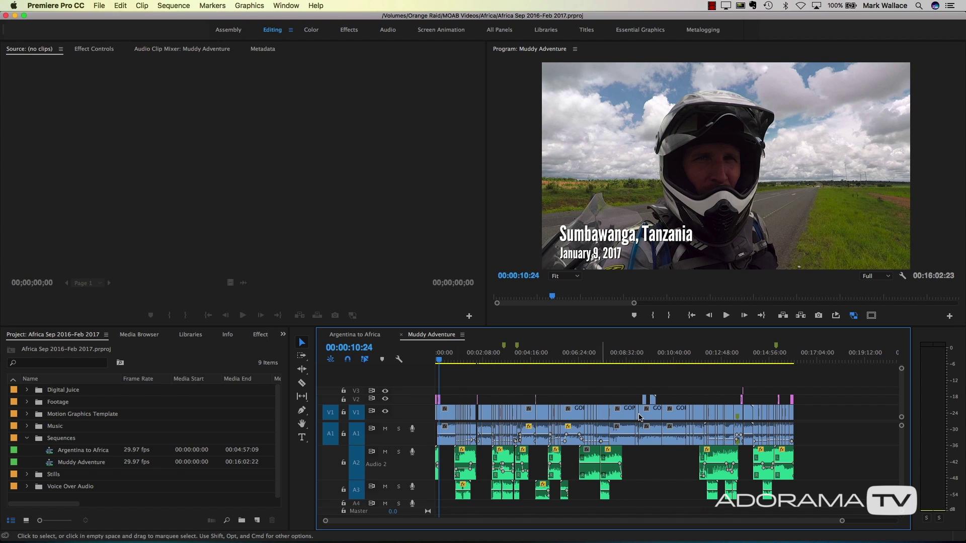
click(461, 359)
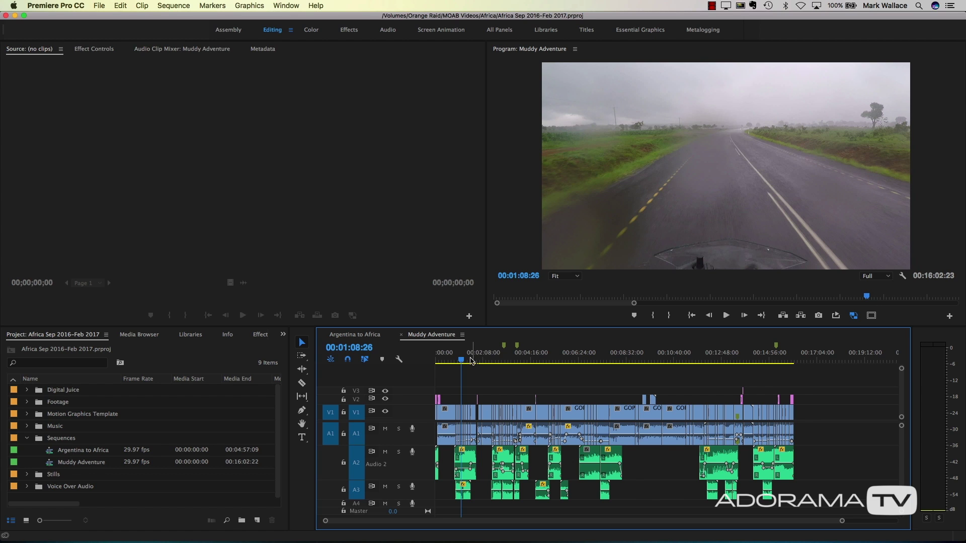
drag(462, 364, 450, 364)
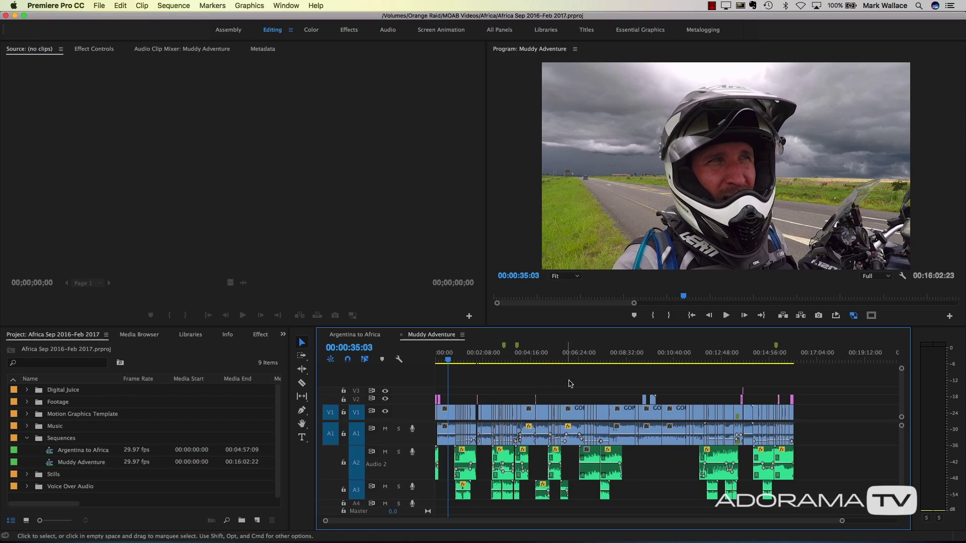
key(equal)
key(equal)
key(equal)
key(equal)
key(equal)
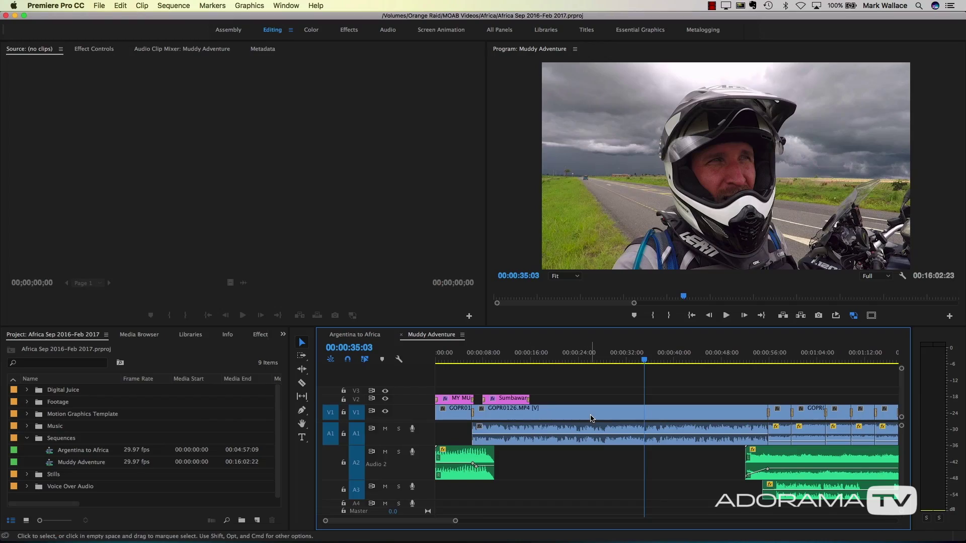
Select the GOPR0126.MP4 clip on V1, play it from near its beginning and stop at 00:00:16:02.
click(590, 416)
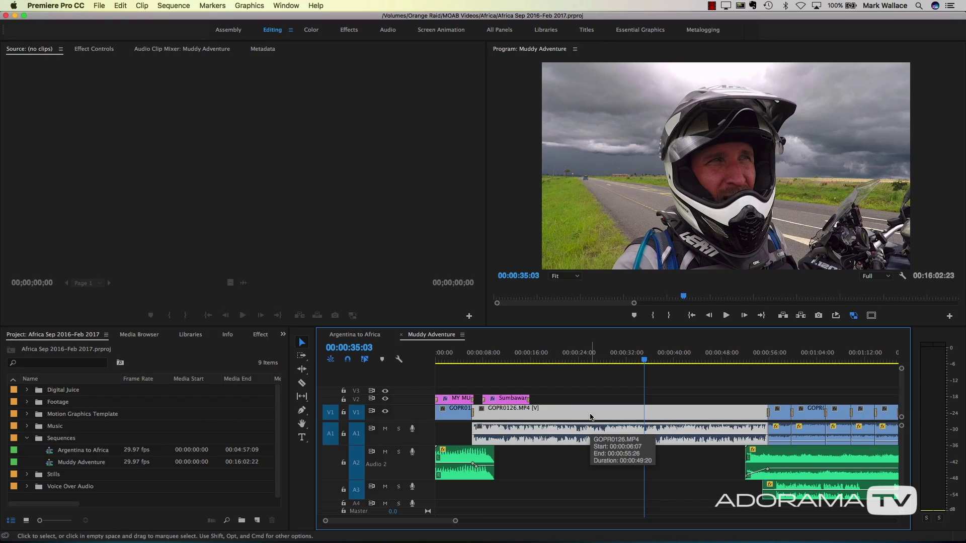
mouse_move(588, 410)
mouse_down()
mouse_move(592, 400)
mouse_move(759, 388)
mouse_move(579, 420)
mouse_move(604, 420)
mouse_move(591, 420)
mouse_up()
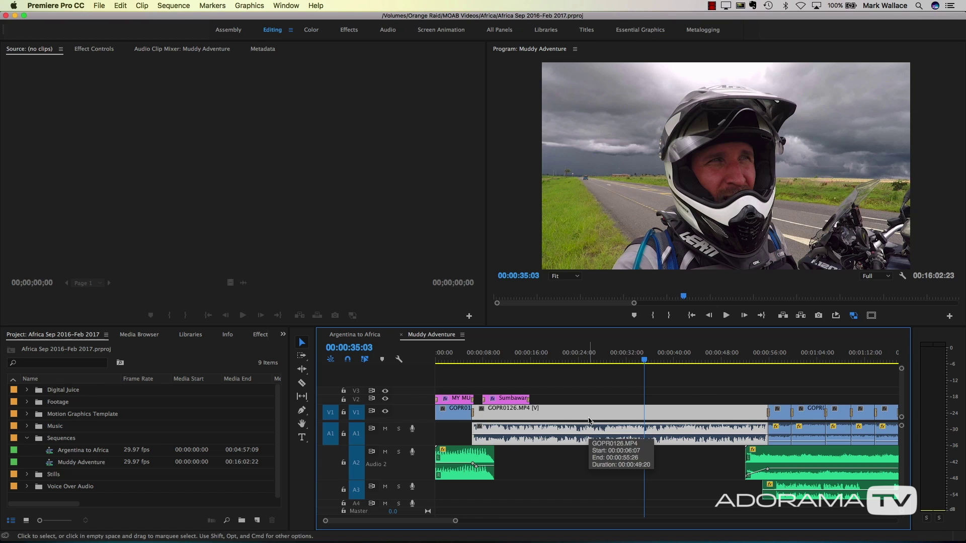
drag(543, 355, 475, 355)
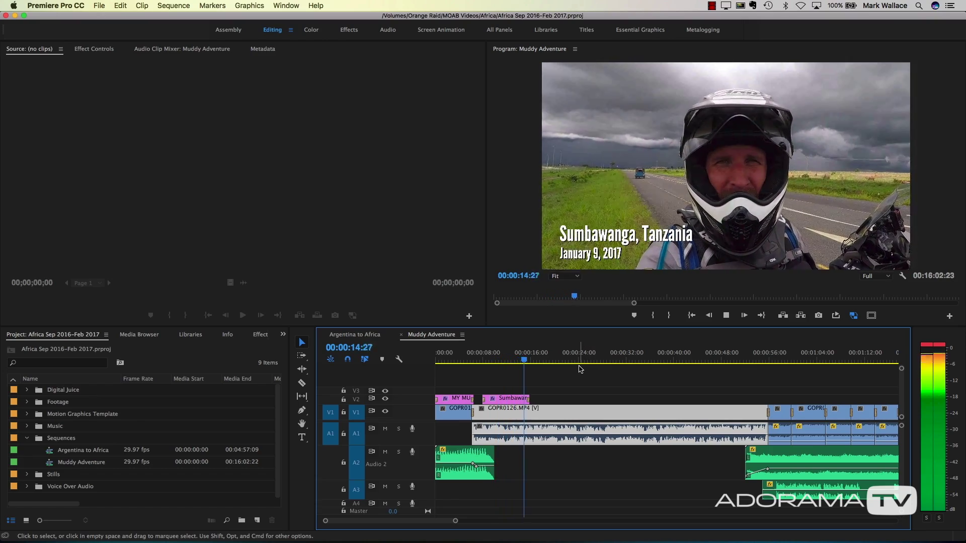
key(space)
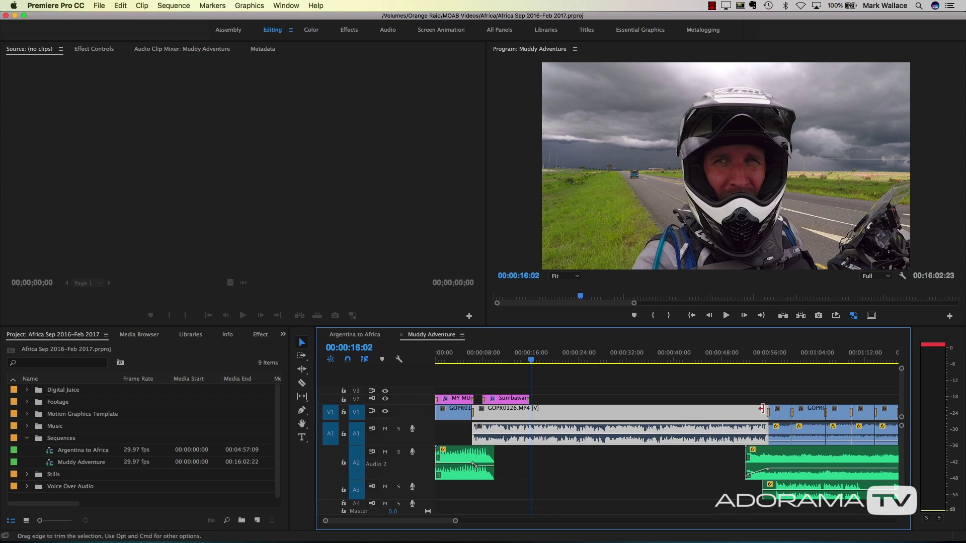
Delete the Cross Dissolve between GOPR0126.MP4 and GOPR0128.MP4, and increase the height of the video tracks.
click(766, 354)
key(=)
key(=)
key(=)
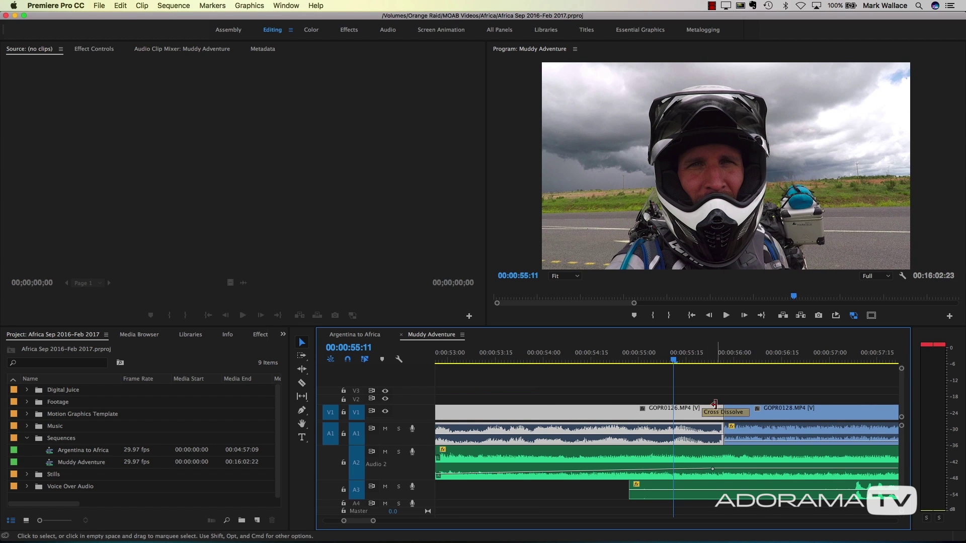
click(721, 413)
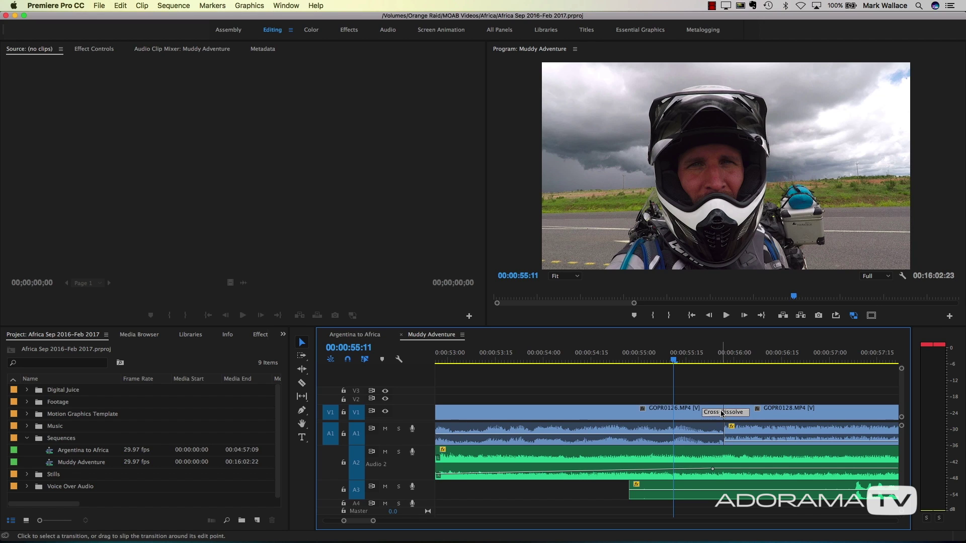
key(Delete)
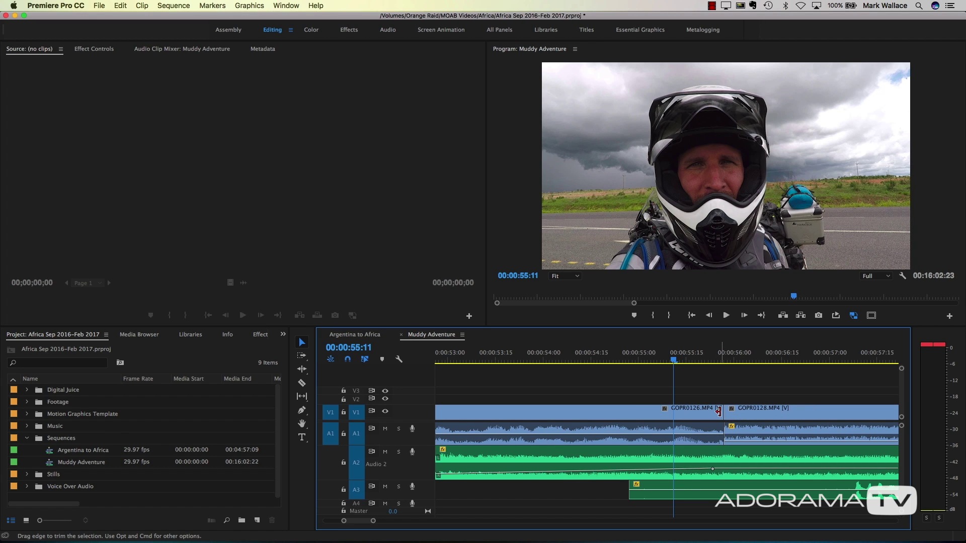
key(super+equal)
key(super+equal)
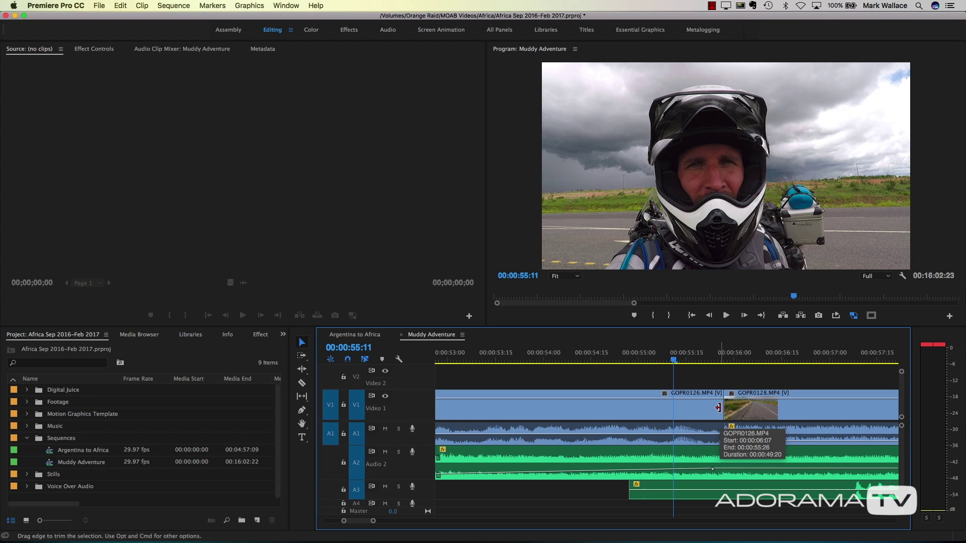
Try trimming the end of GOPR0126.MP4 to about 00:00:54:03 and the start of GOPR0128.MP4 to about 00:00:57:06, undoing each trim.
drag(718, 408, 544, 413)
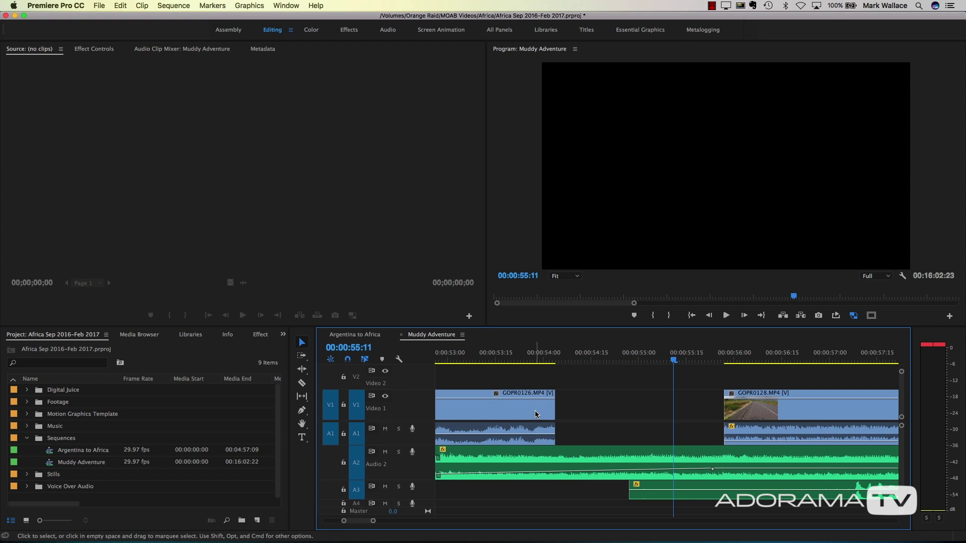
key(super+z)
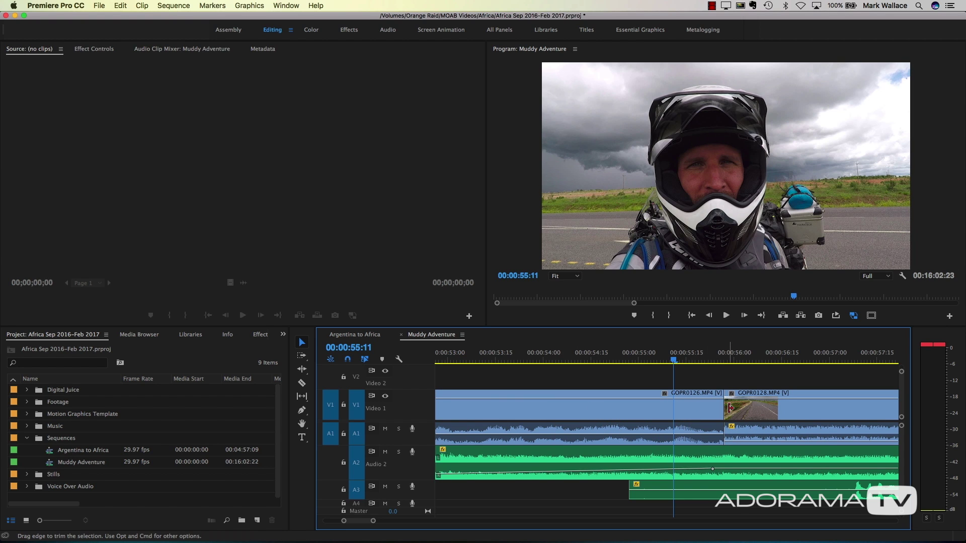
drag(729, 407, 854, 407)
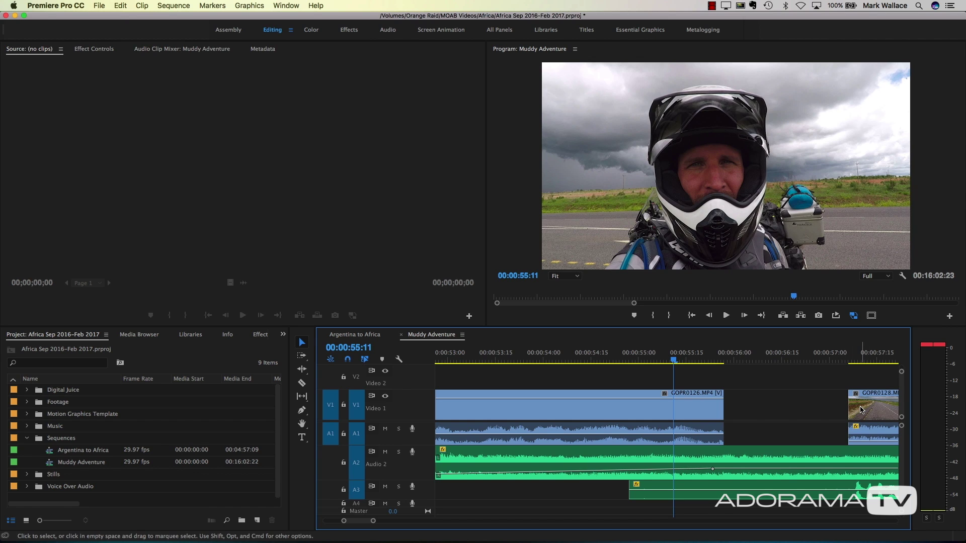
key(super+z)
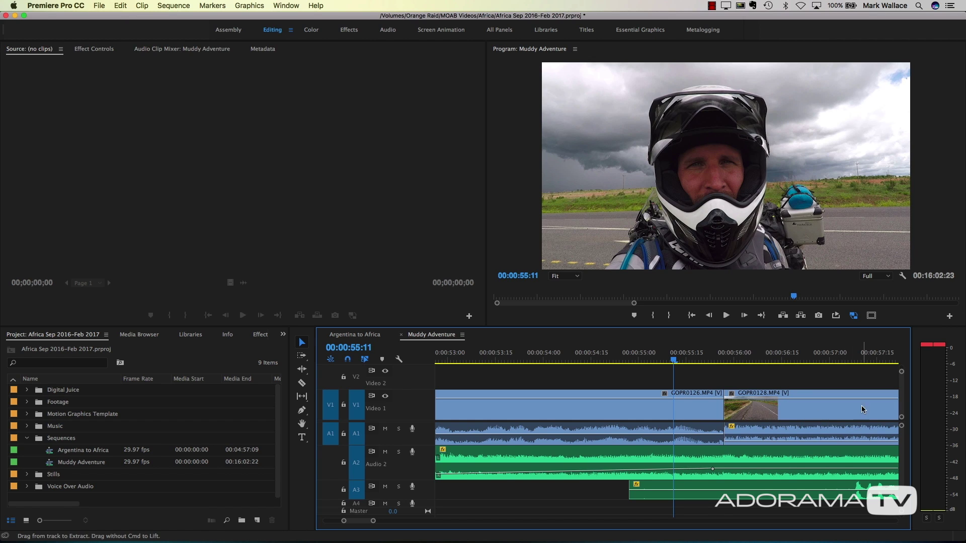
drag(730, 412, 676, 407)
click(732, 412)
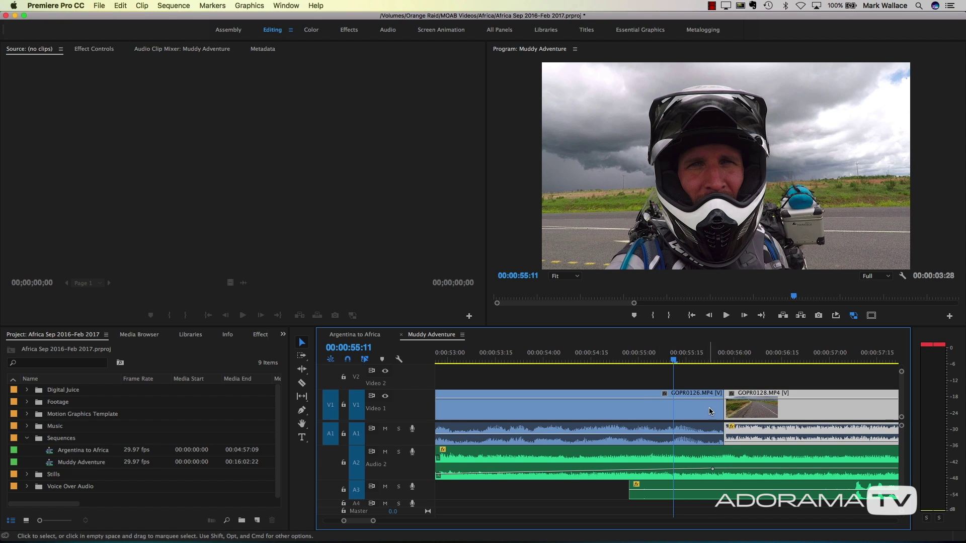
click(709, 409)
click(724, 383)
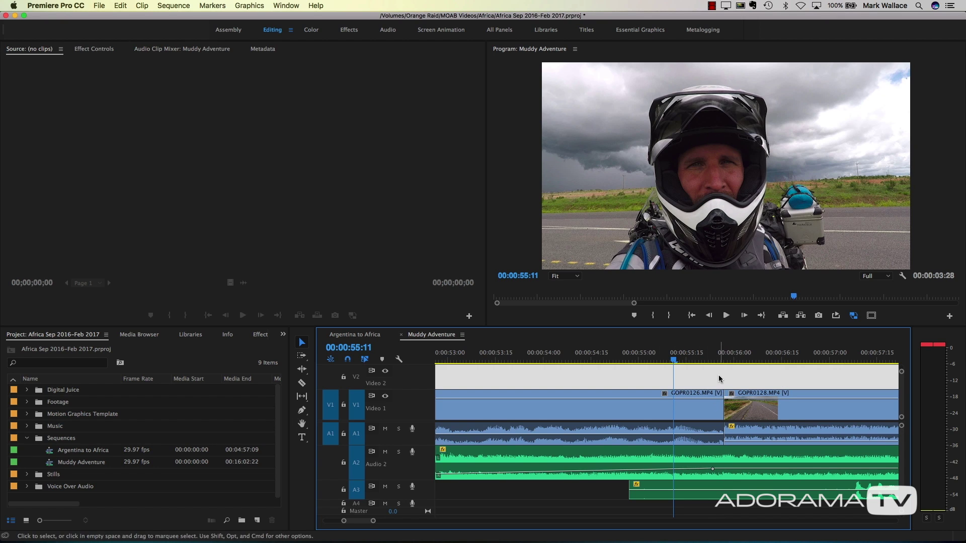
click(719, 393)
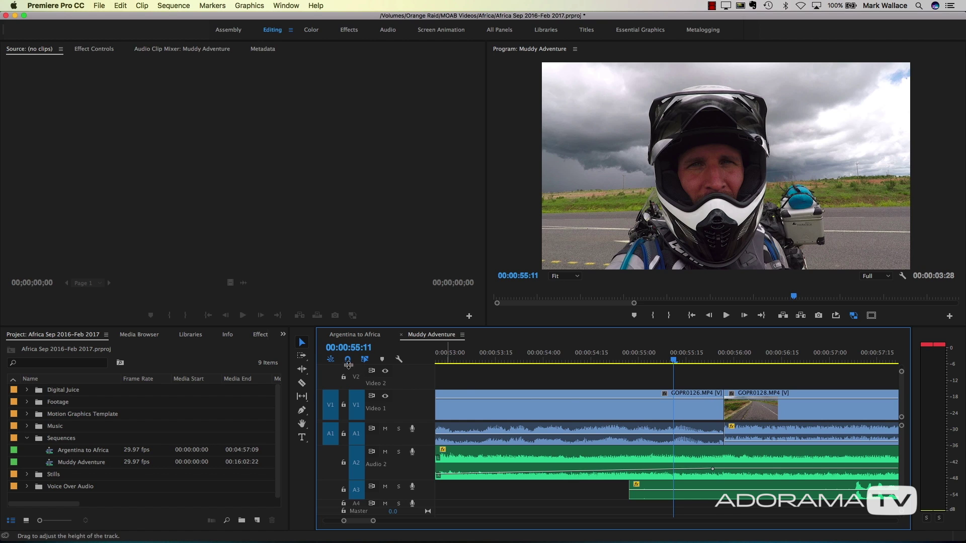
Trim the end of GOPR0126.MP4 back to about 00:00:26:00 and place the playhead at 00:00:20:13.
key(minus)
key(minus)
key(minus)
key(minus)
key(minus)
key(minus)
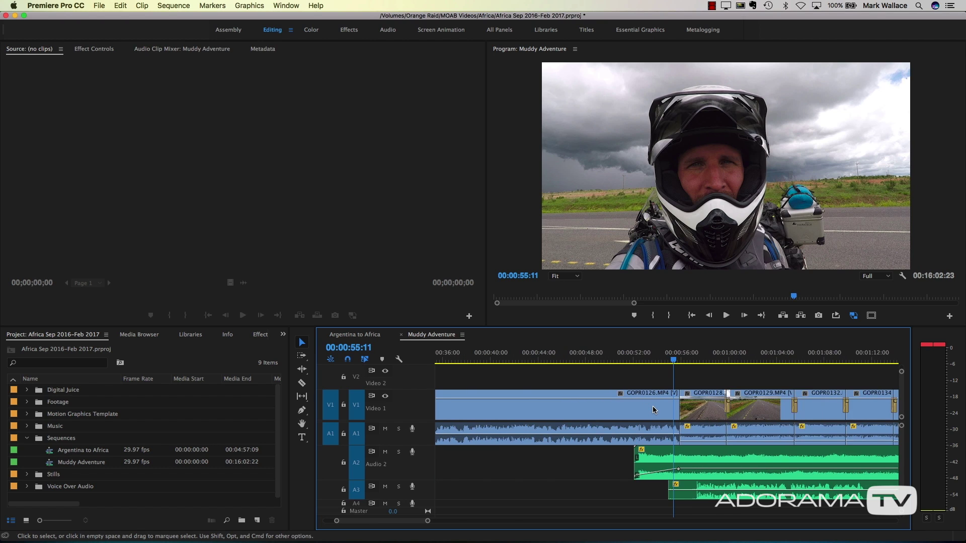
key(equal)
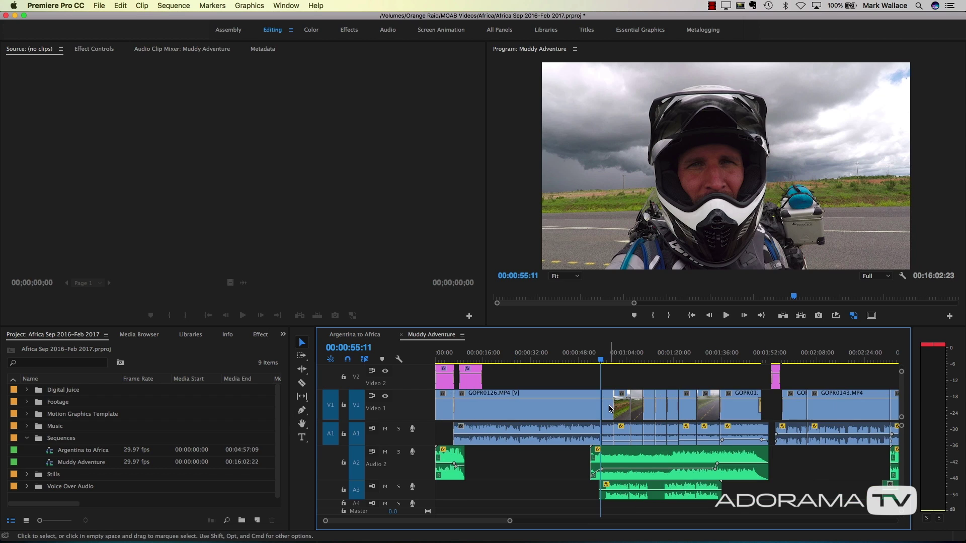
drag(598, 404, 514, 404)
click(496, 357)
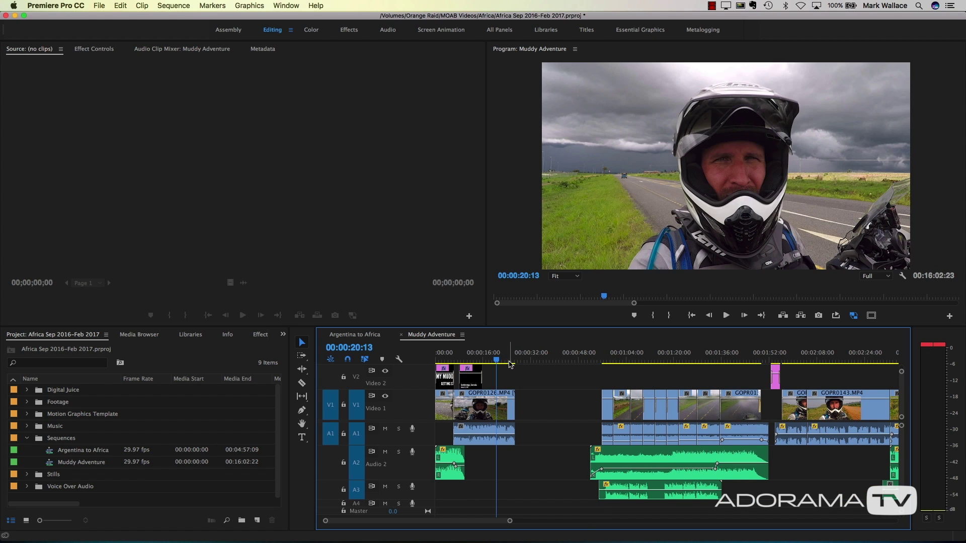
Play the opening of the sequence from about 00:00:11:04, replay its later part, and stop the playhead at 00:00:16:01.
drag(477, 357, 484, 357)
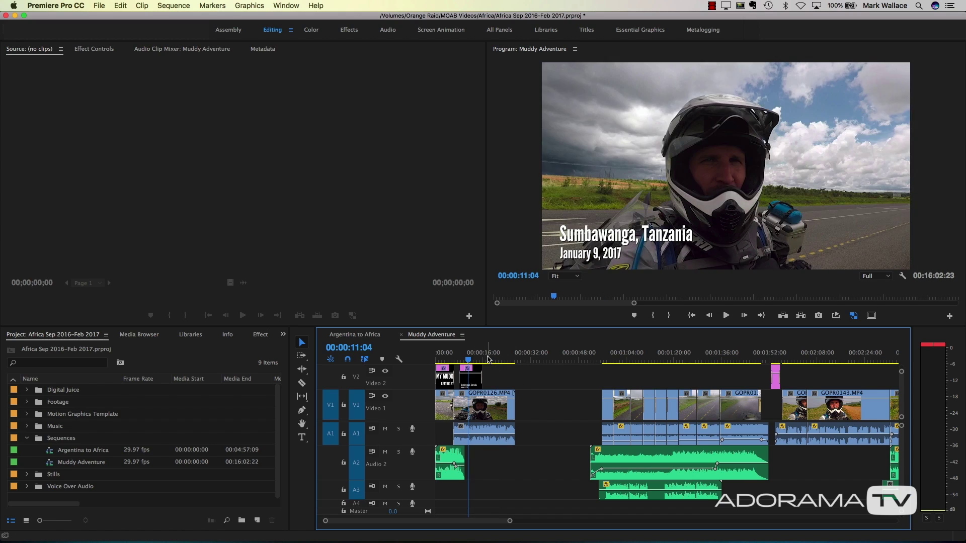
key(space)
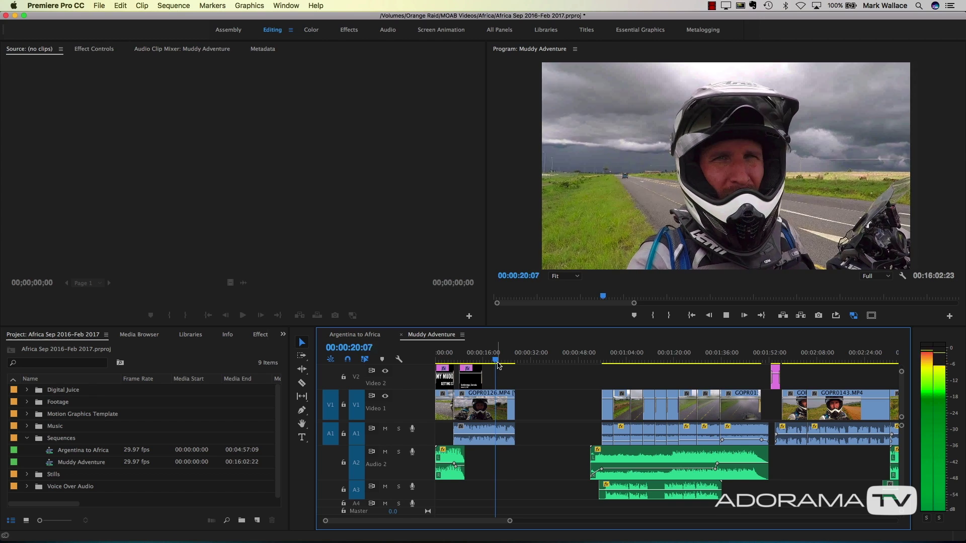
click(478, 357)
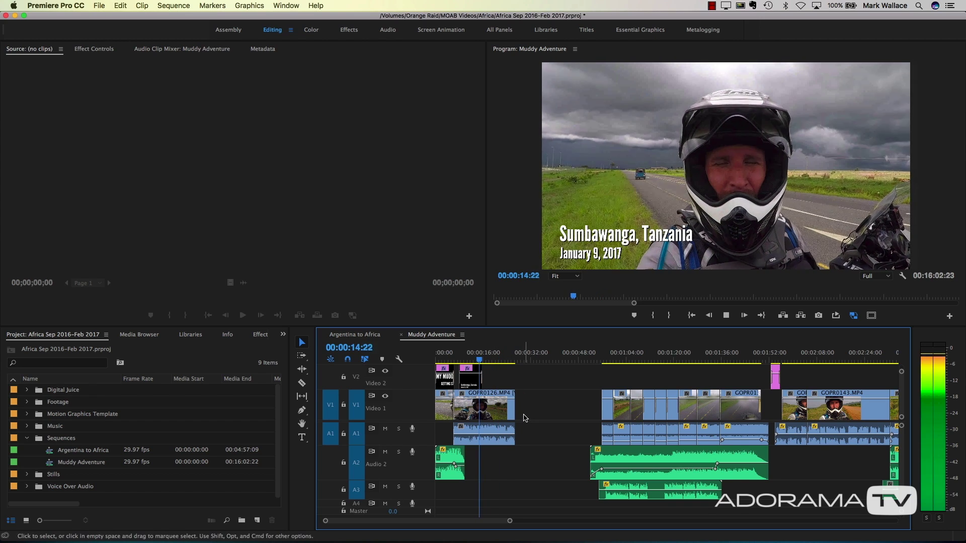
key(space)
Trim the end of GOPR0126.MP4 back to 00:00:16:01 and select the empty gap after it on V1.
drag(510, 411, 482, 410)
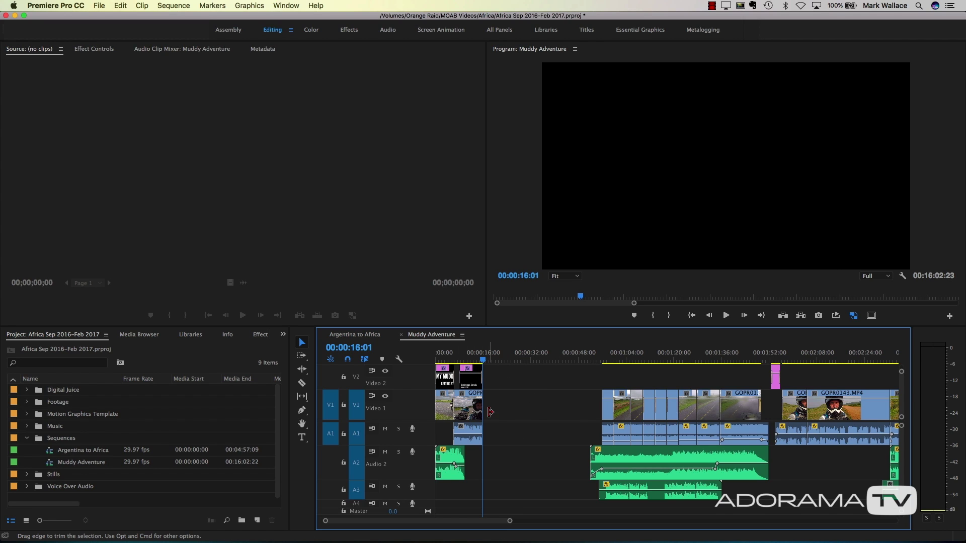
click(509, 406)
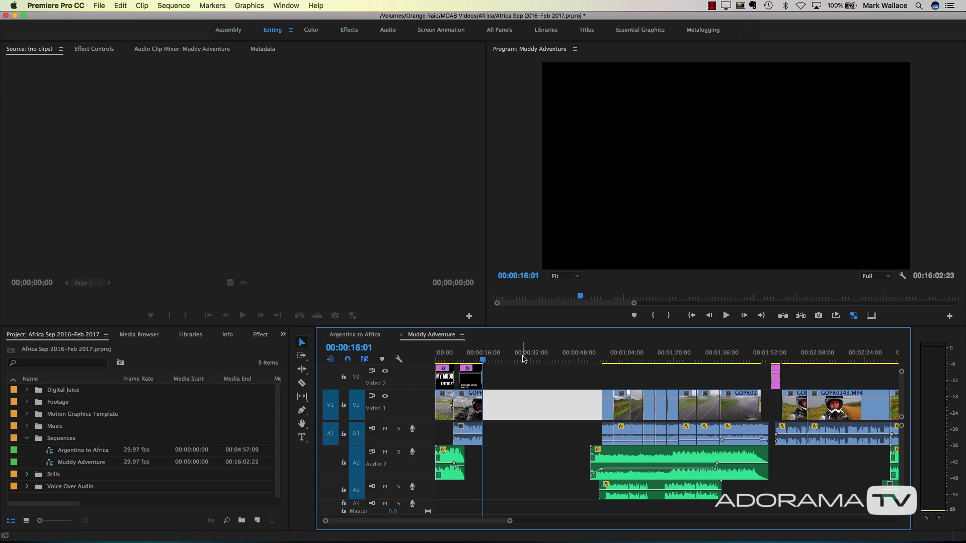
key(minus)
key(minus)
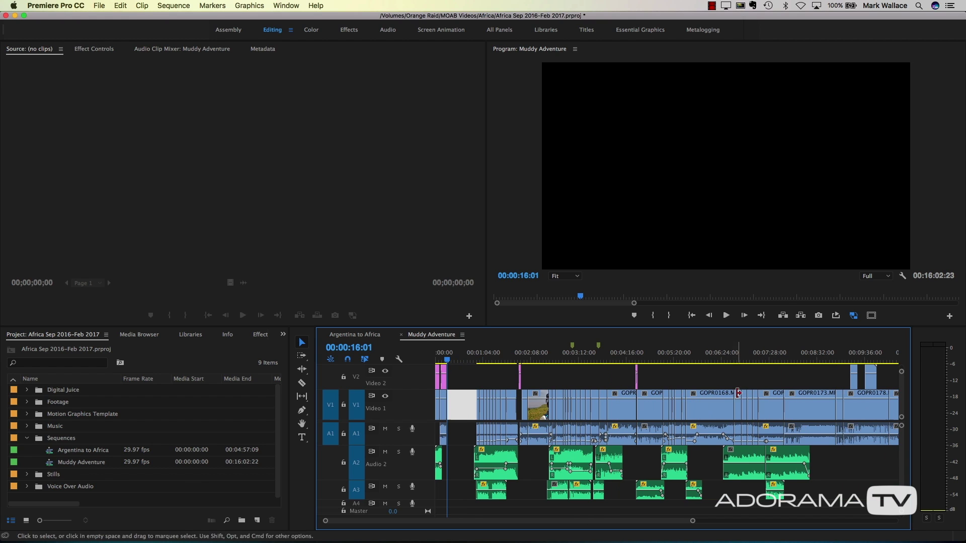
key(minus)
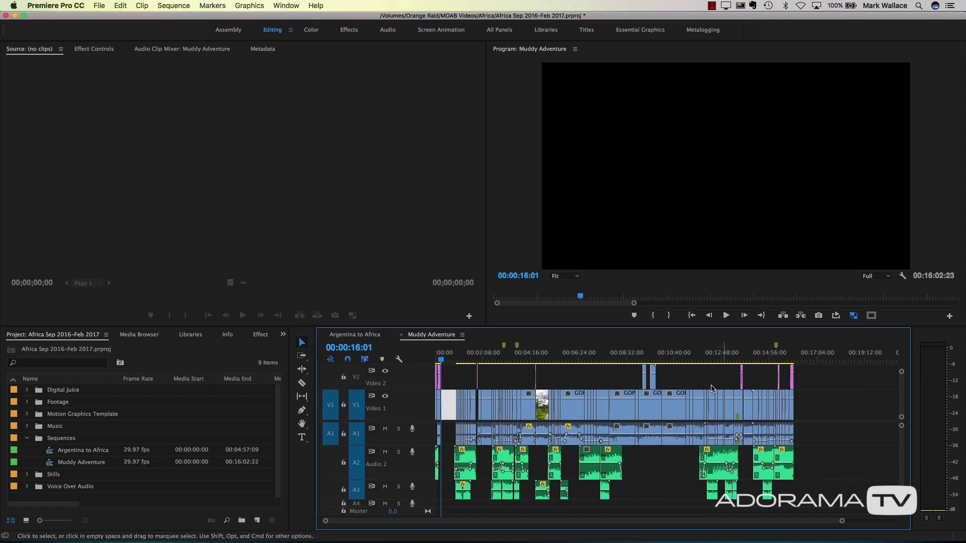
key(equal)
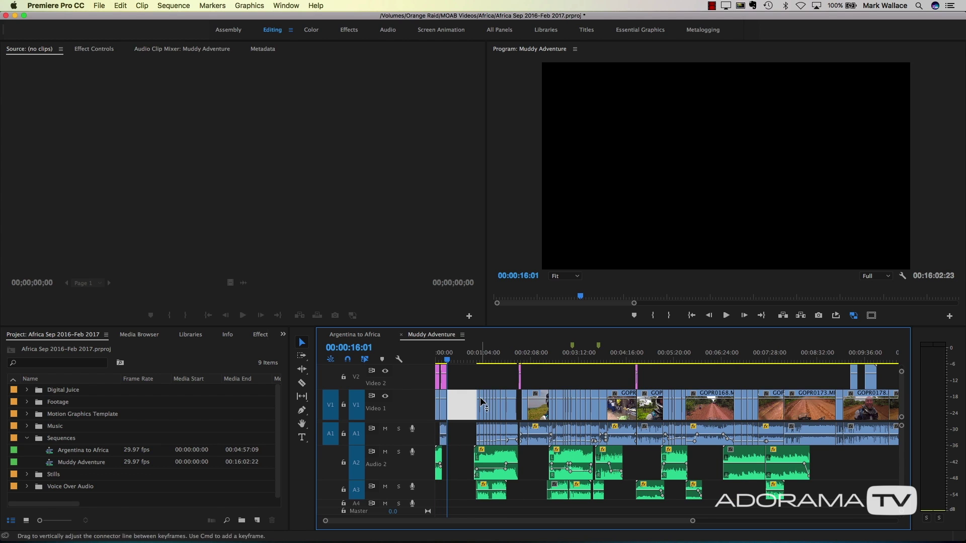
Try closing the gap by selecting nearby clips and moving them earlier, undoing both the move and the trim of GOPR0126.MP4.
drag(472, 375, 547, 469)
drag(534, 410, 433, 411)
key(super+z)
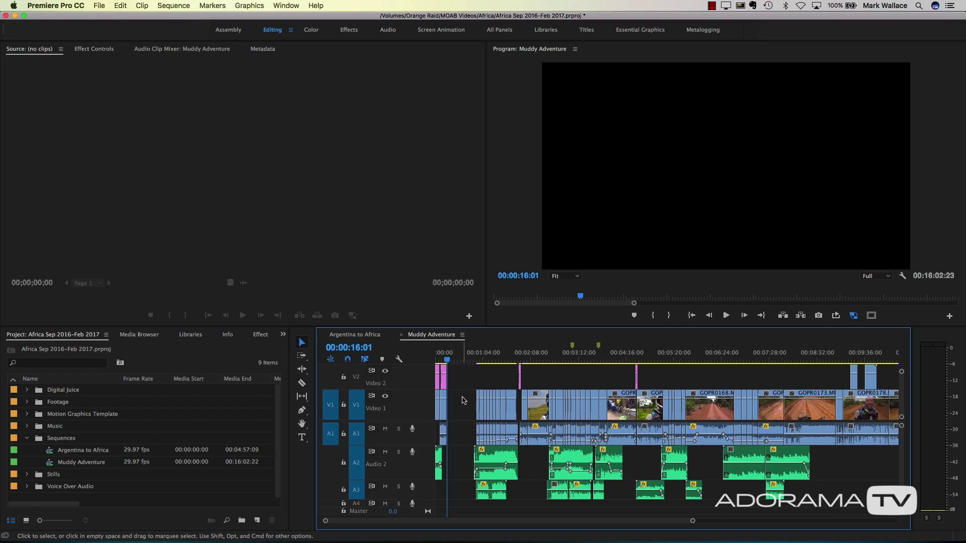
key(super+z)
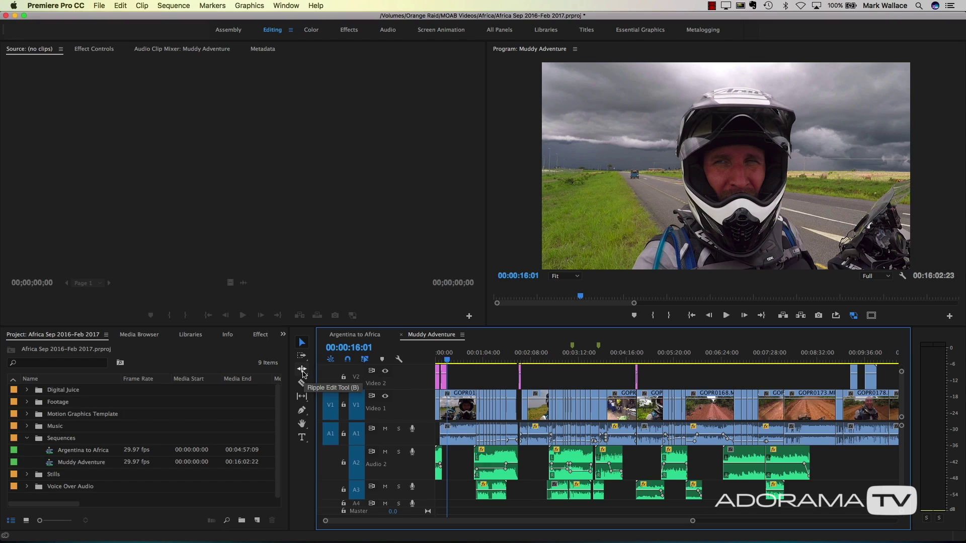
Trim the end of GOPR0126.MP4 back to 00:00:16:01 with the Ripple Edit tool so the following clips close up.
click(302, 371)
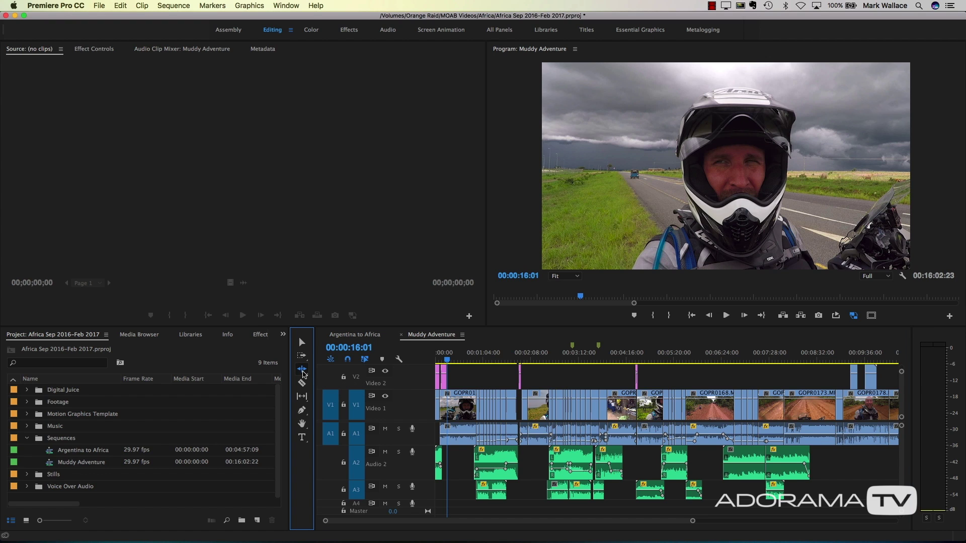
key(=)
key(=)
key(=)
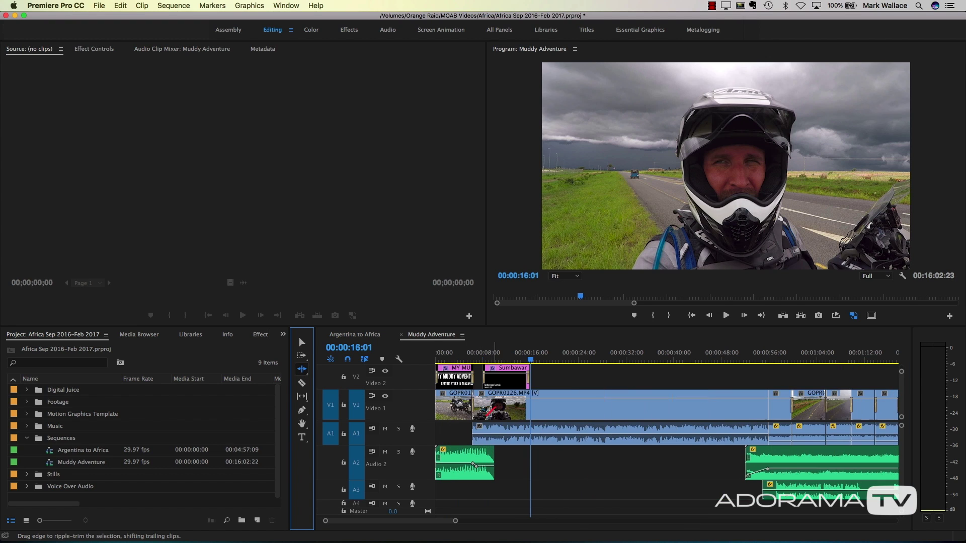
key(=)
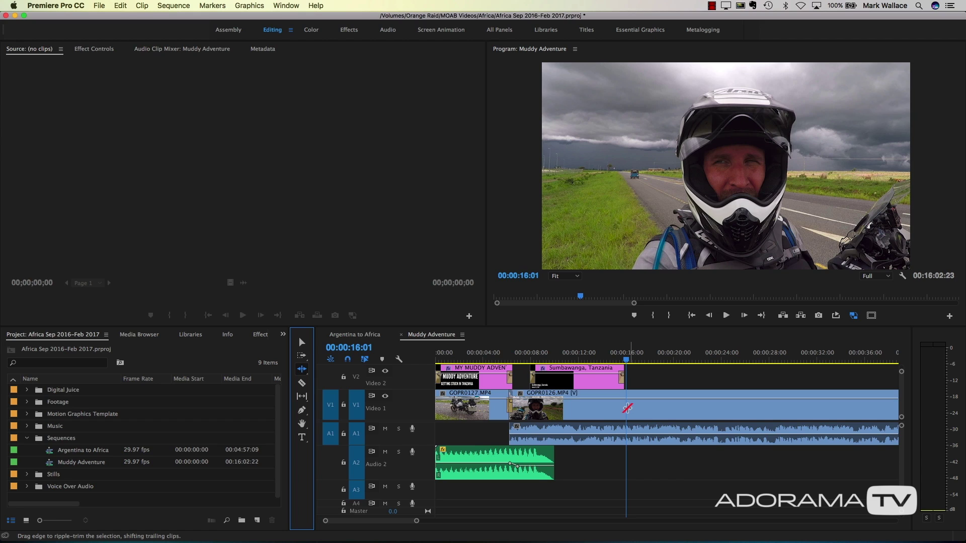
key(-)
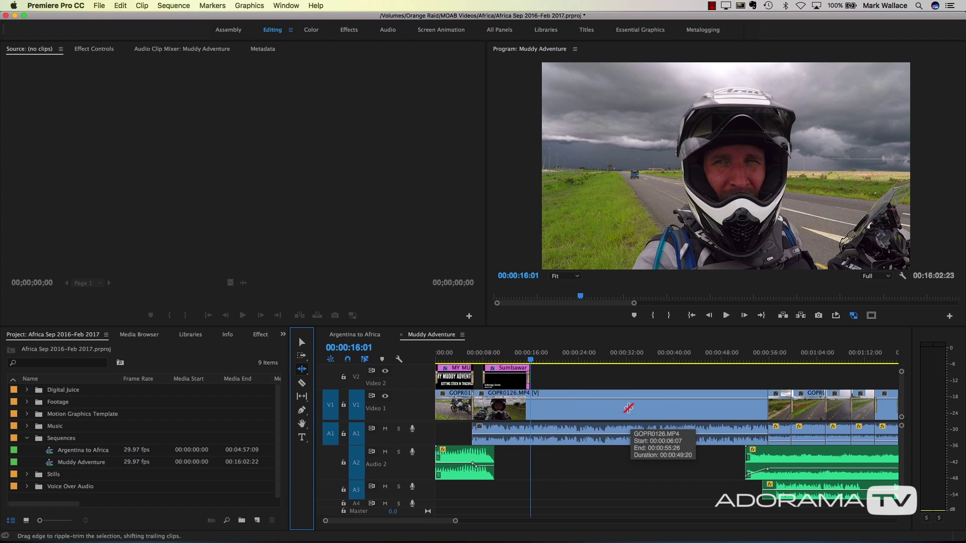
click(763, 406)
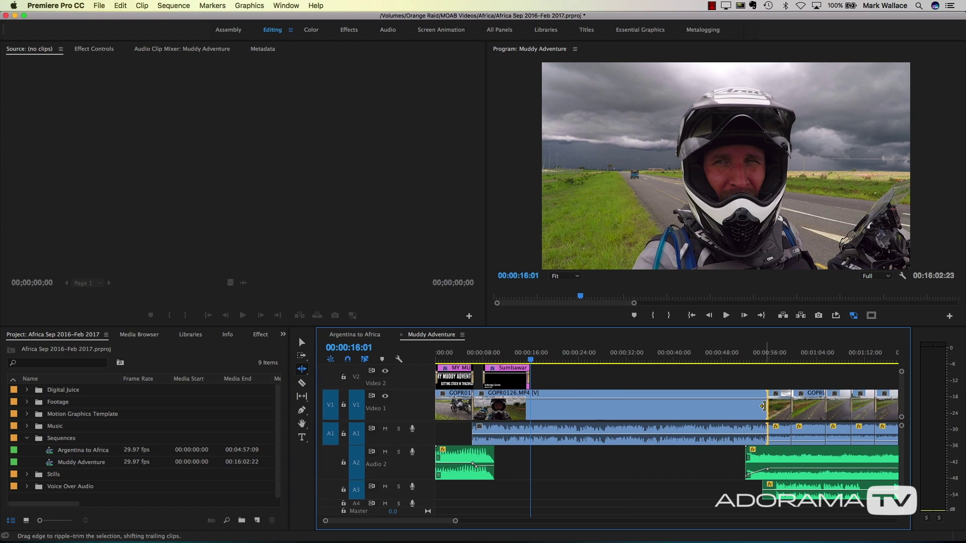
drag(763, 407, 732, 408)
drag(653, 409, 526, 406)
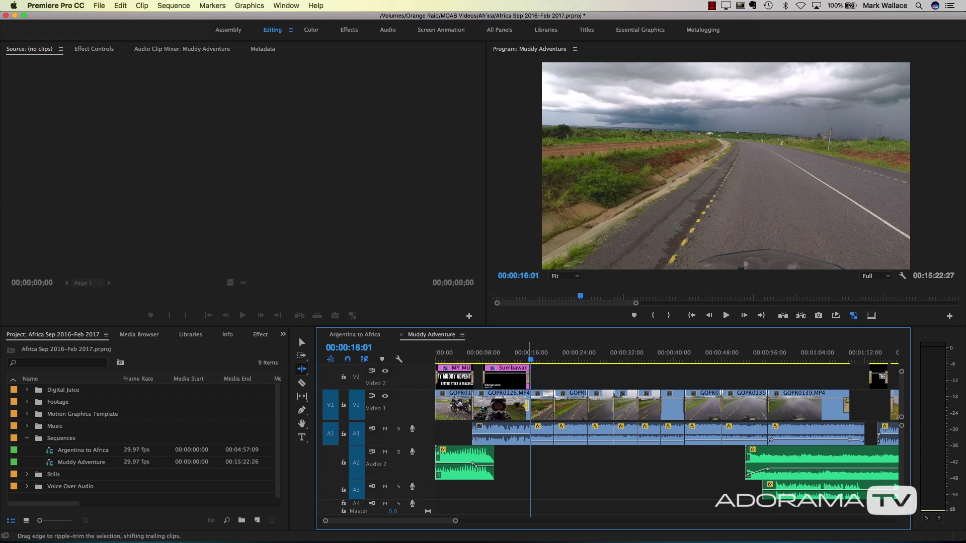
key(minus)
key(minus)
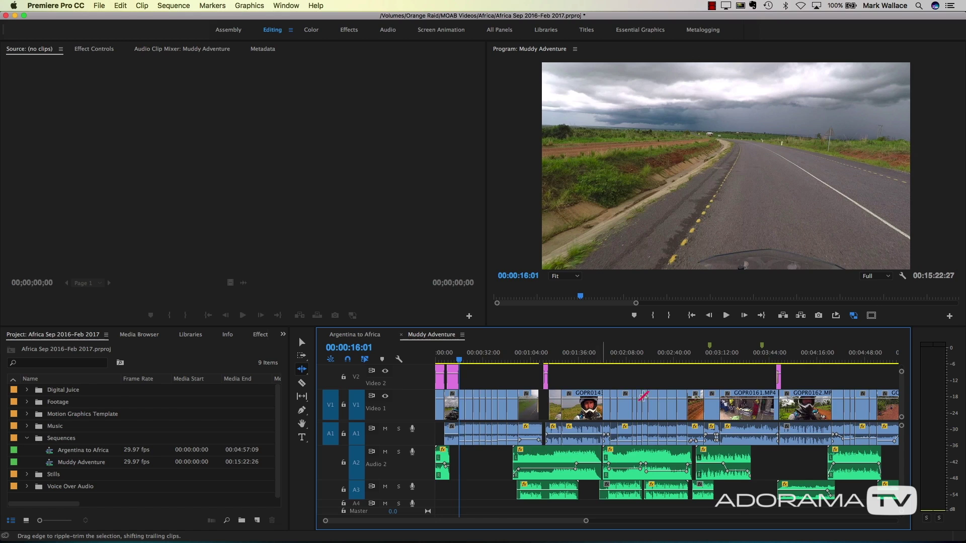
key(minus)
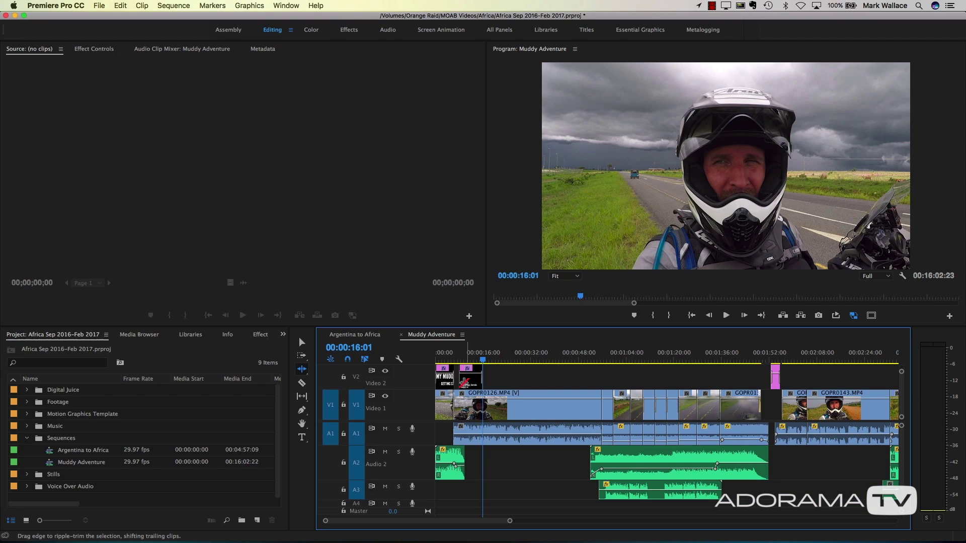
Trim the end of GOPR0126.MP4 to 00:00:16:01 with the Selection tool and try moving the following clips earlier to close the gap.
click(300, 339)
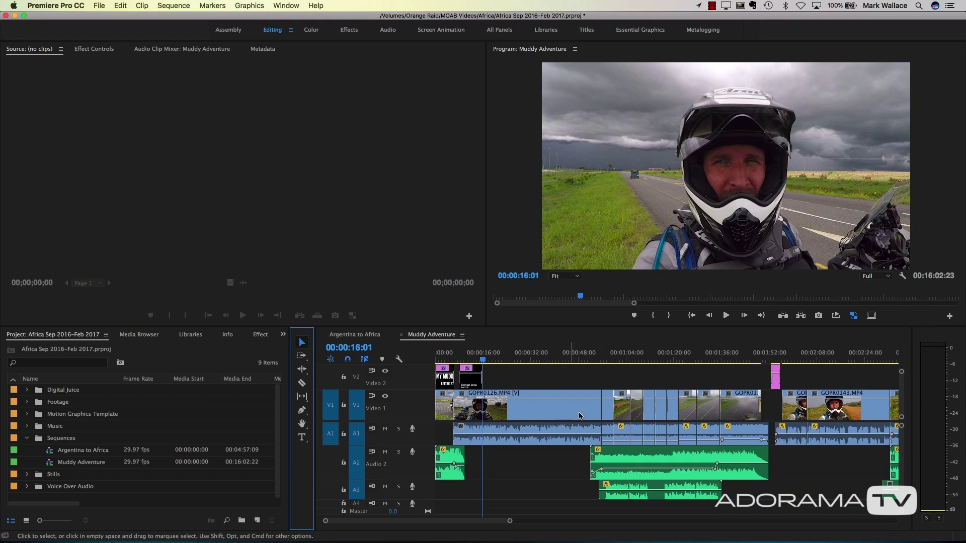
drag(595, 409, 482, 406)
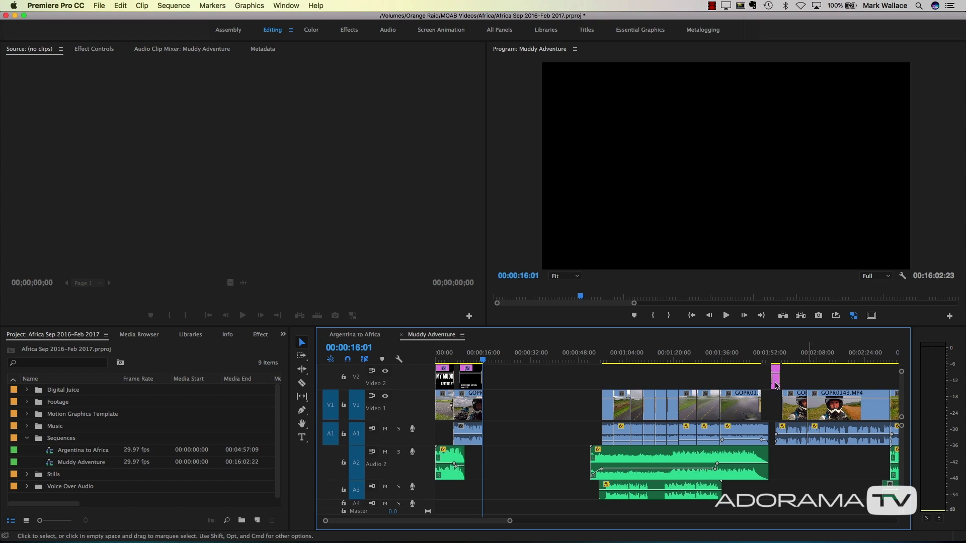
drag(624, 391, 632, 409)
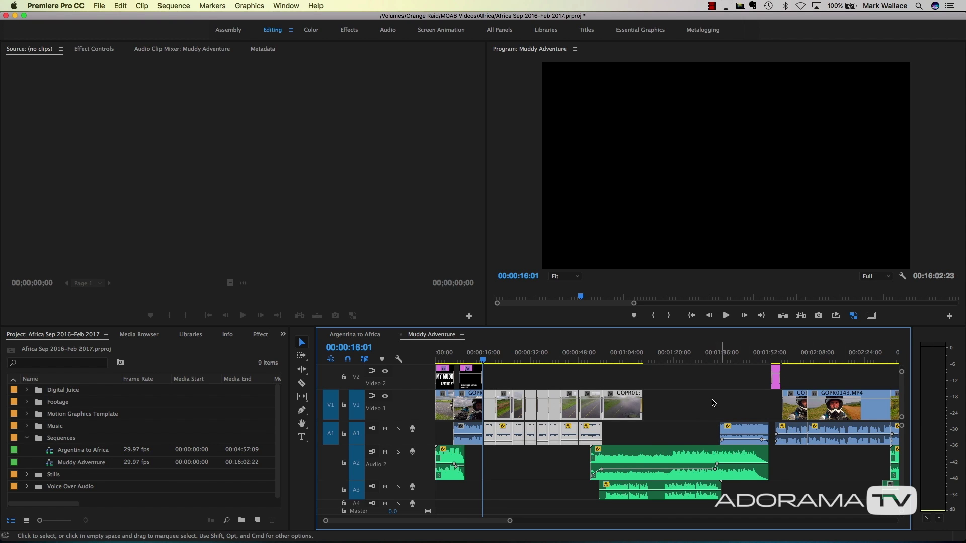
key(super+z)
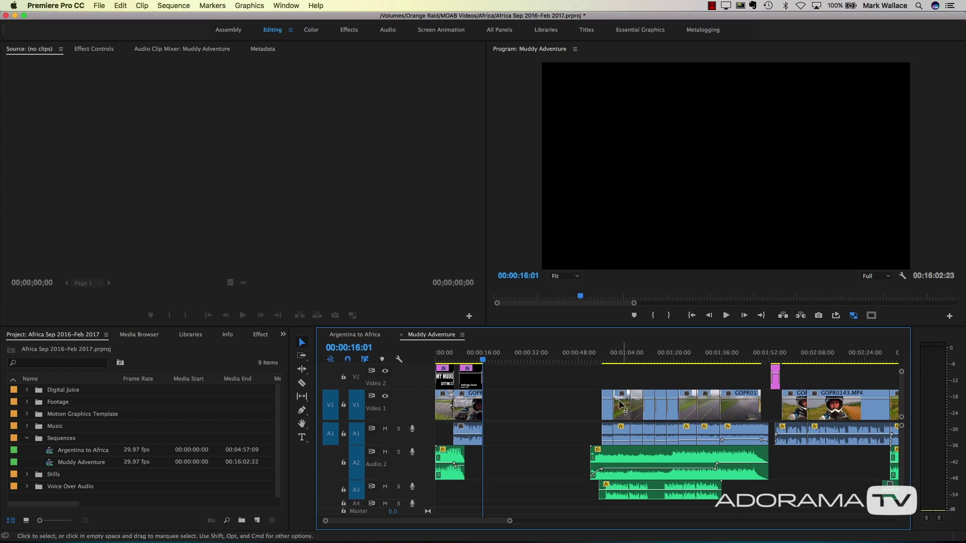
drag(567, 390, 894, 486)
drag(748, 406, 638, 412)
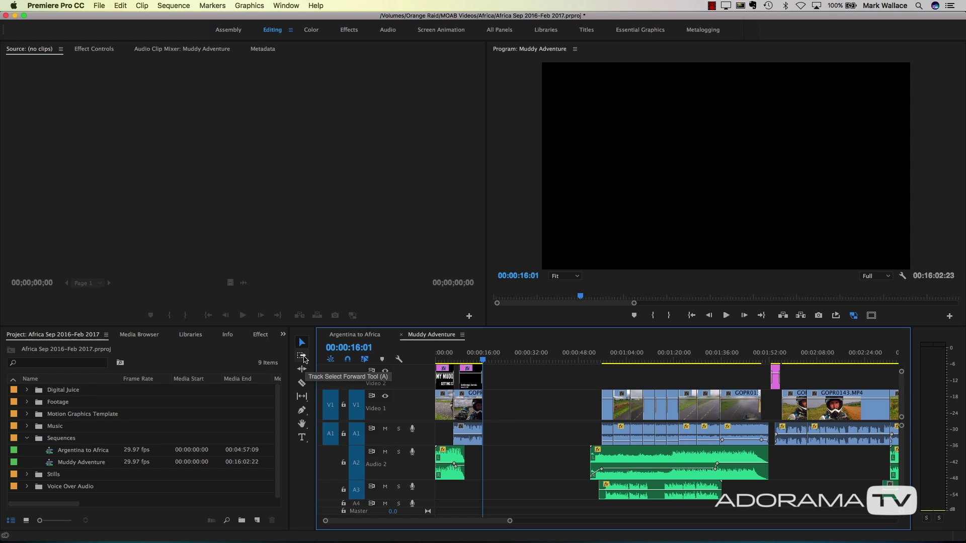
Select all clips after the gap on every track with the Track Select Forward tool and move them about 14 seconds earlier.
click(302, 357)
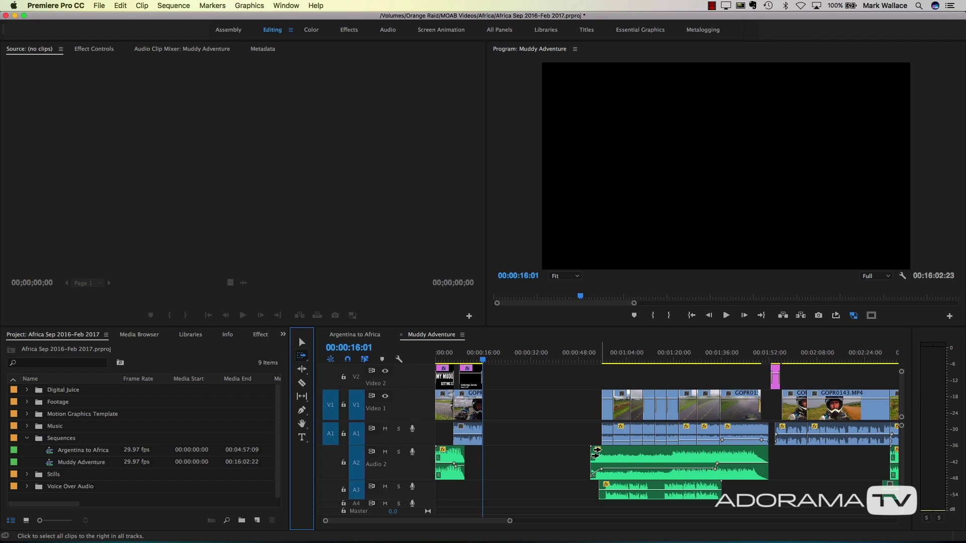
click(595, 454)
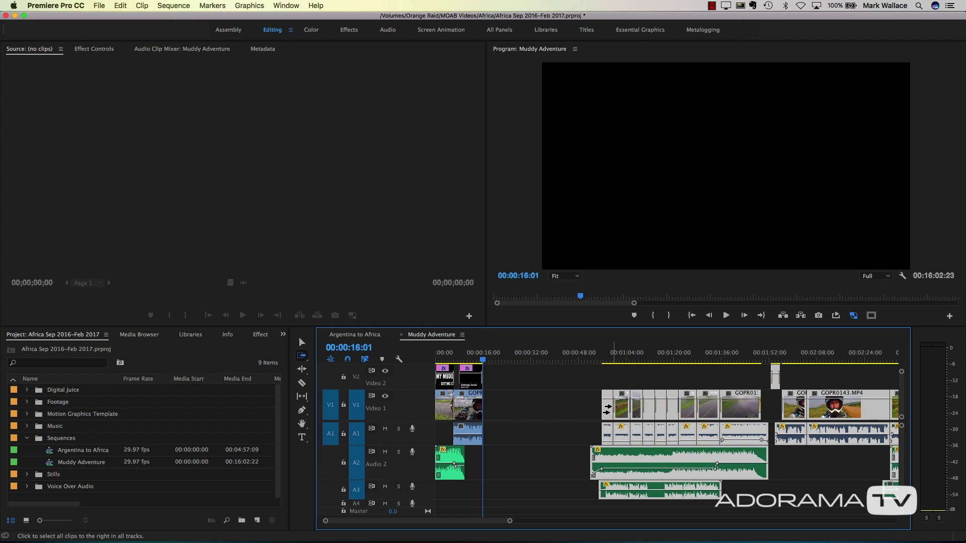
drag(604, 411, 564, 417)
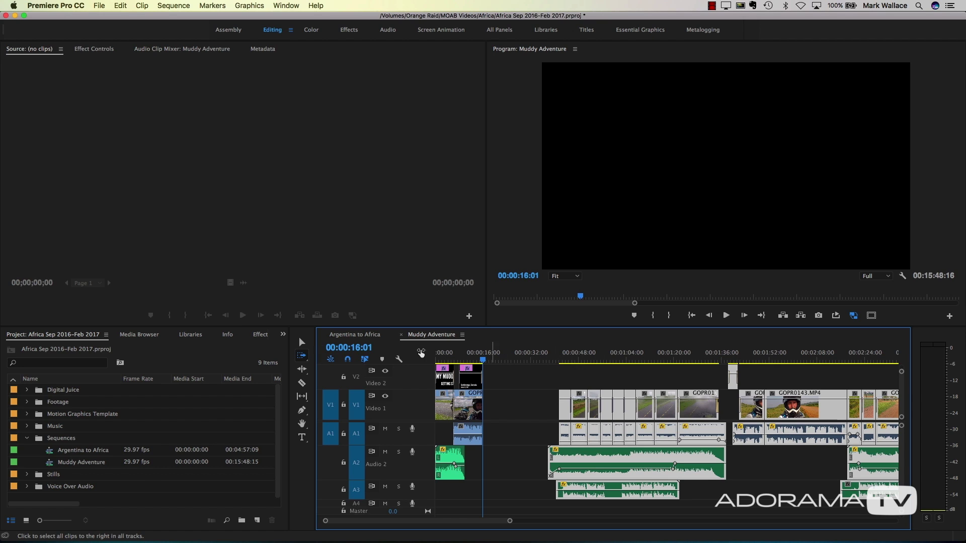
Ripple delete the empty gap after GOPR0126.MP4 on V1.
click(302, 342)
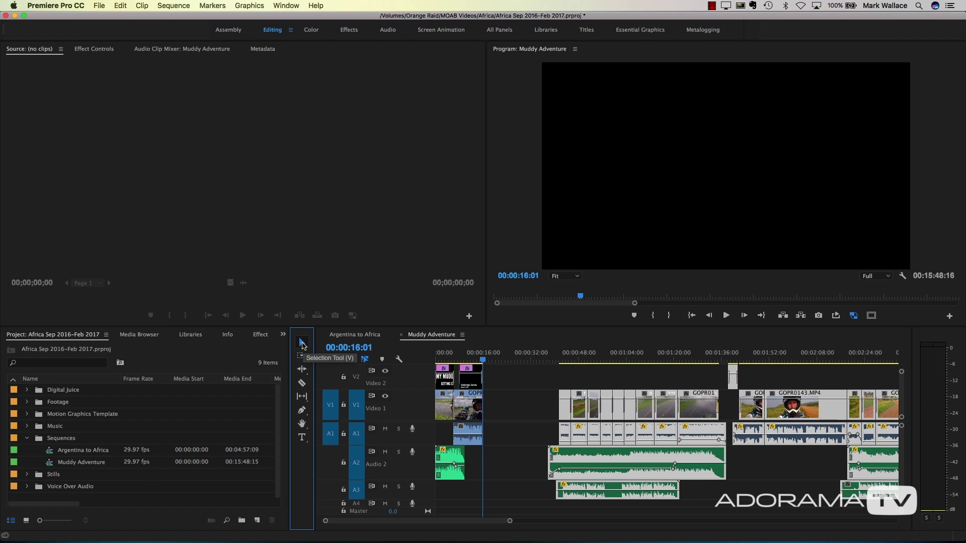
click(520, 412)
right_click(520, 413)
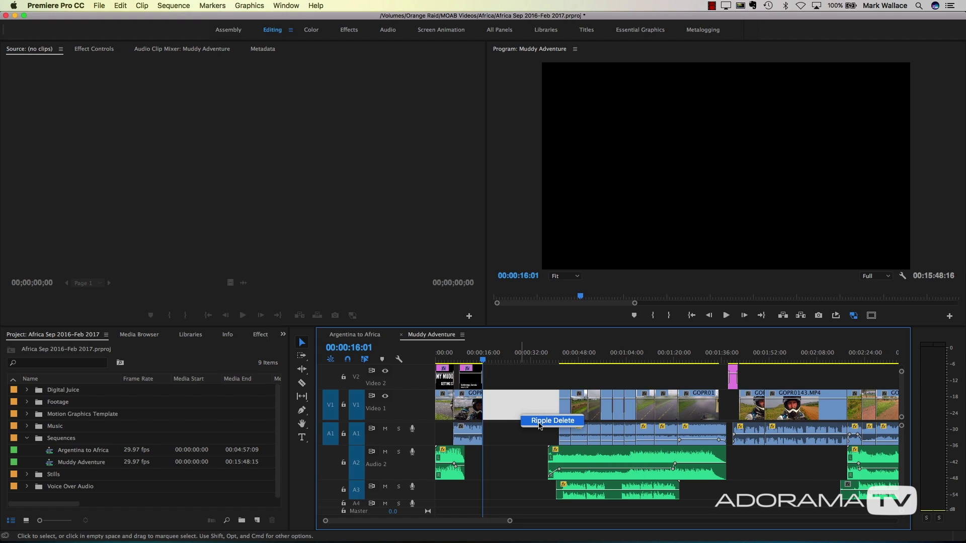
click(539, 426)
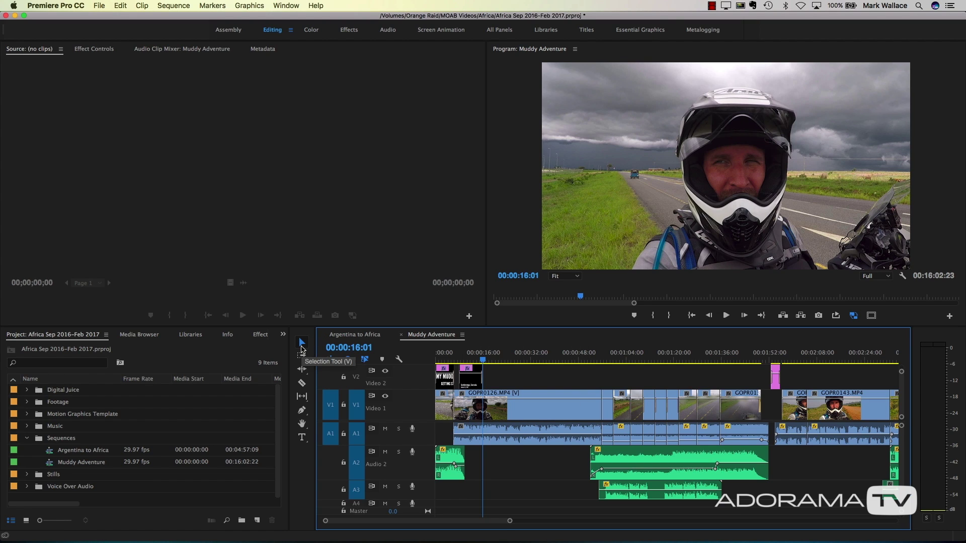
Select GOPR0126.MP4 and all clips before it on every track with the Track Select Backward tool.
click(302, 358)
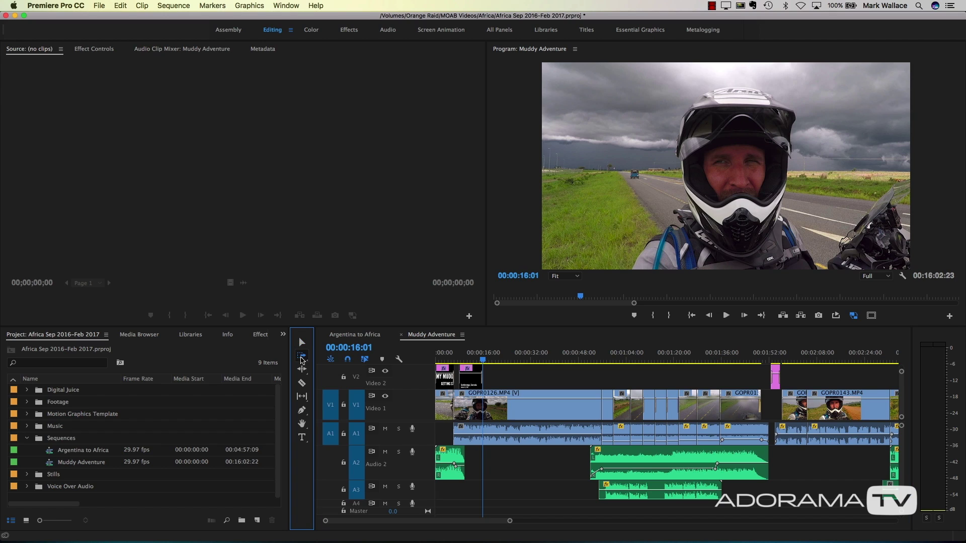
click(302, 359)
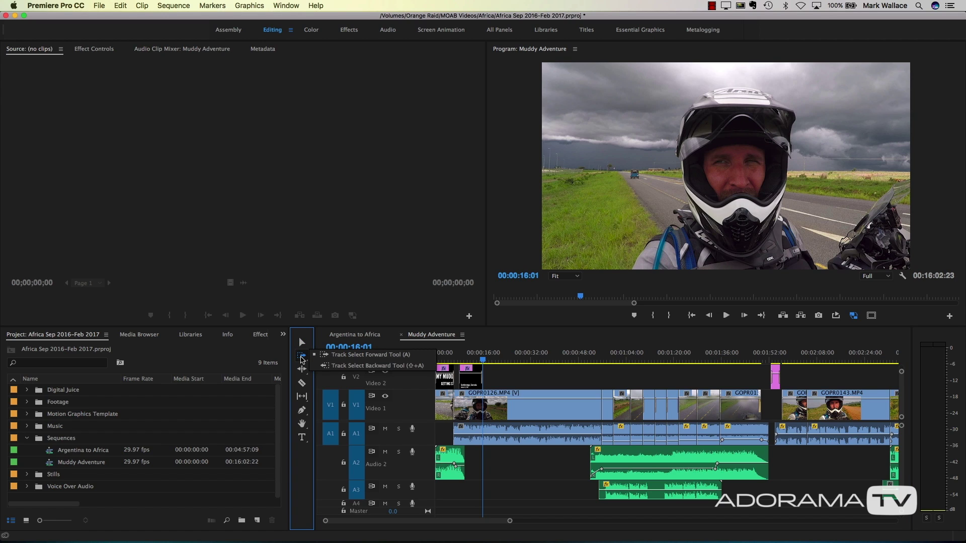
click(332, 370)
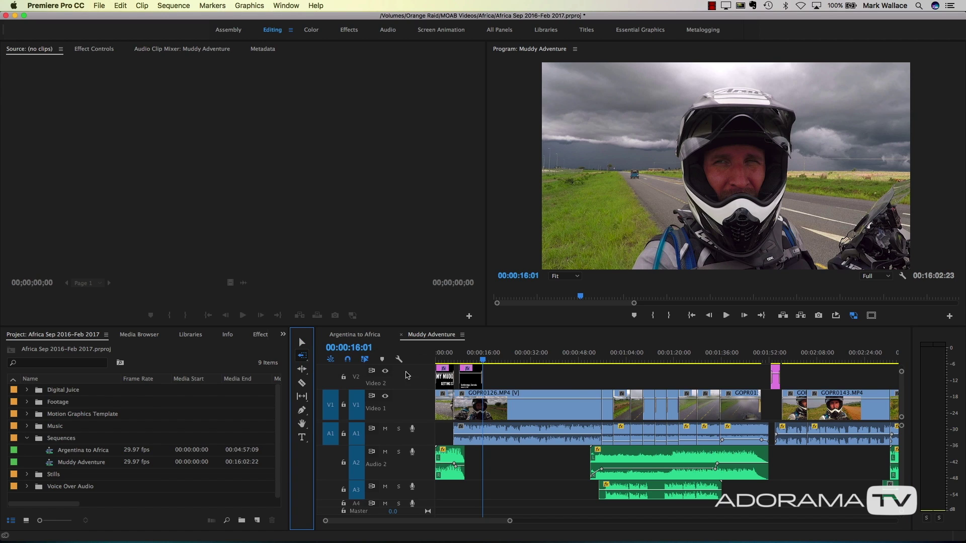
click(573, 401)
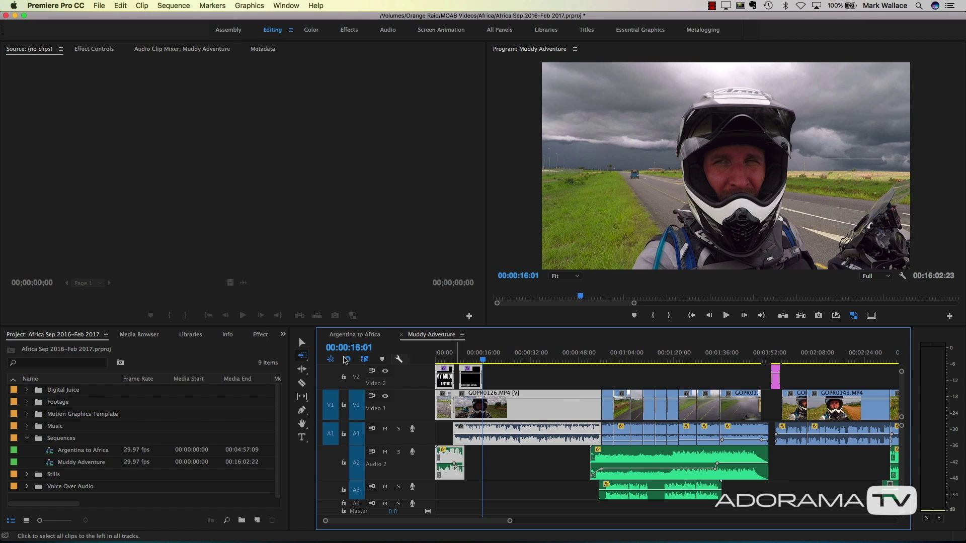
Activate the Rolling Edit tool and move the playhead to 00:00:53:05, near the end of GOPR0126.MP4.
click(300, 343)
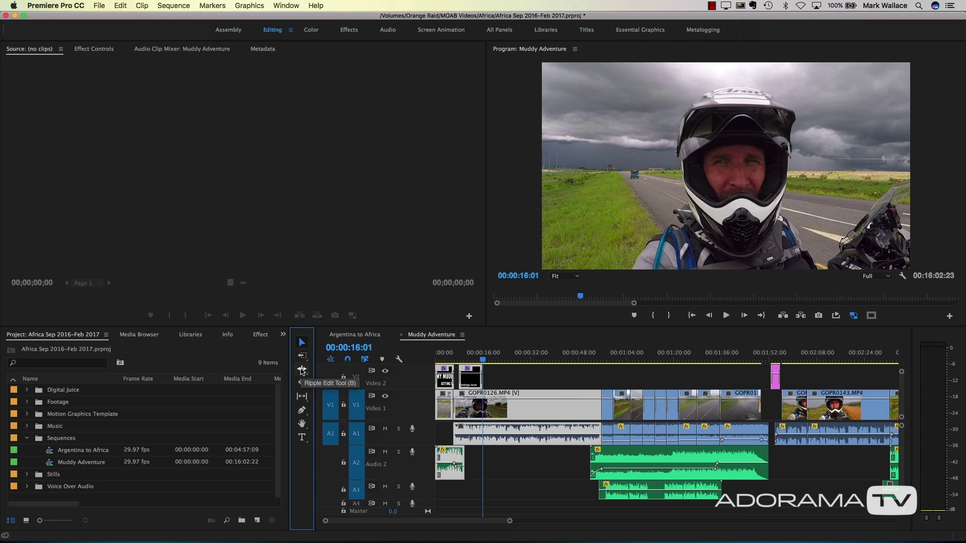
click(301, 371)
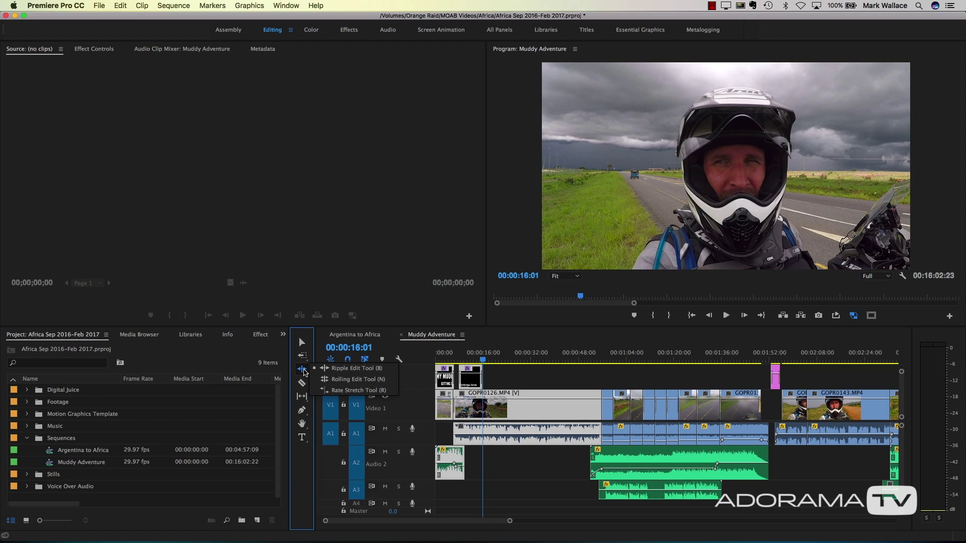
click(347, 379)
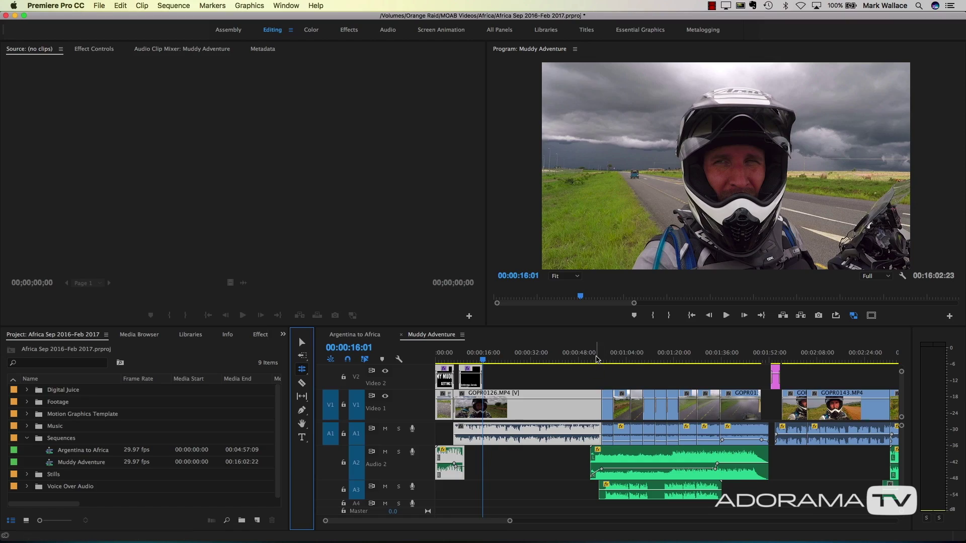
click(595, 358)
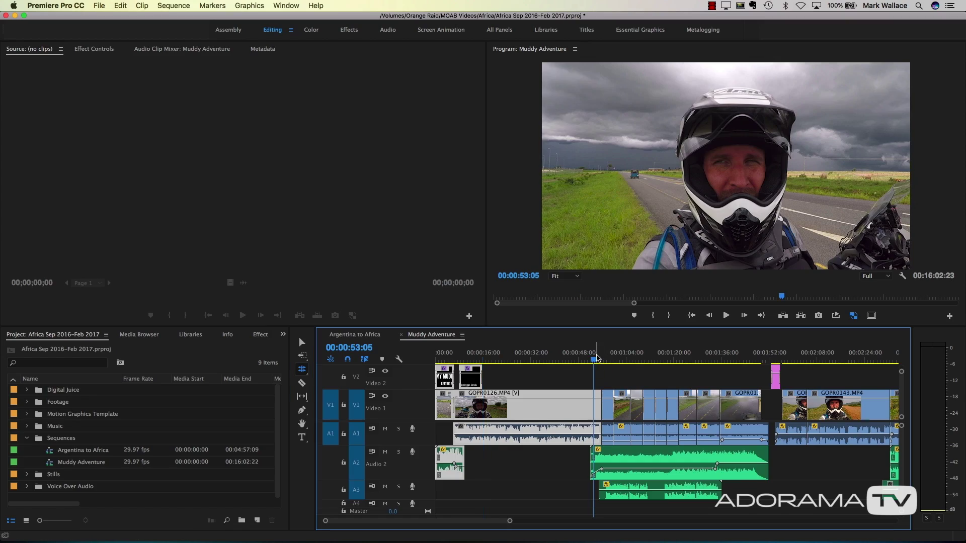
key(=)
key(=)
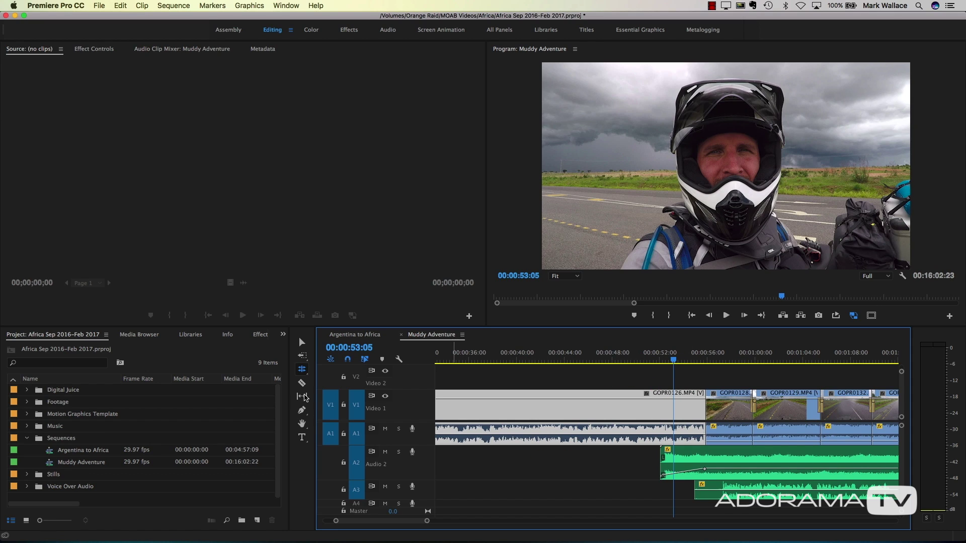
Delete the A2 and A3 audio clips under the cut from GOPR0126.MP4 to GOPR0128.MP4, playing through that cut between deletions.
click(301, 342)
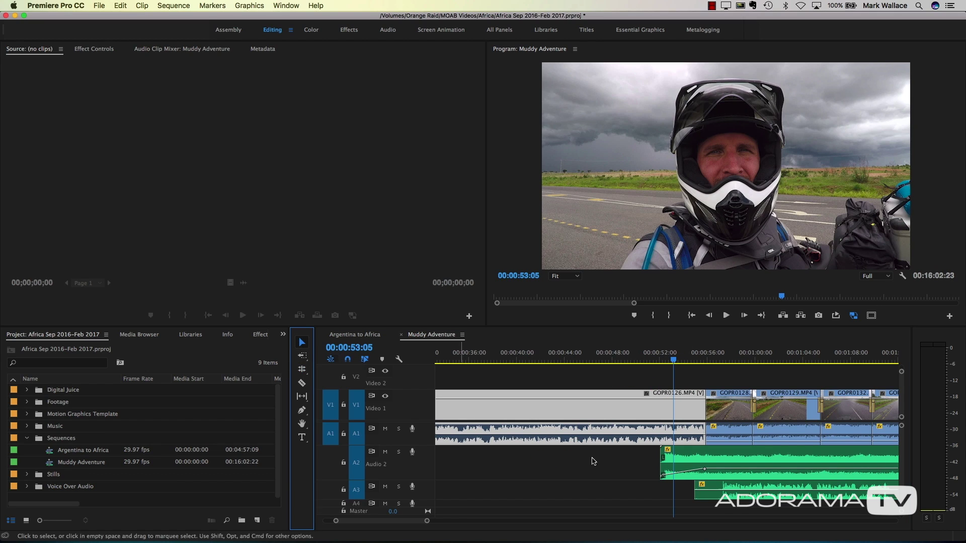
click(722, 457)
key(Delete)
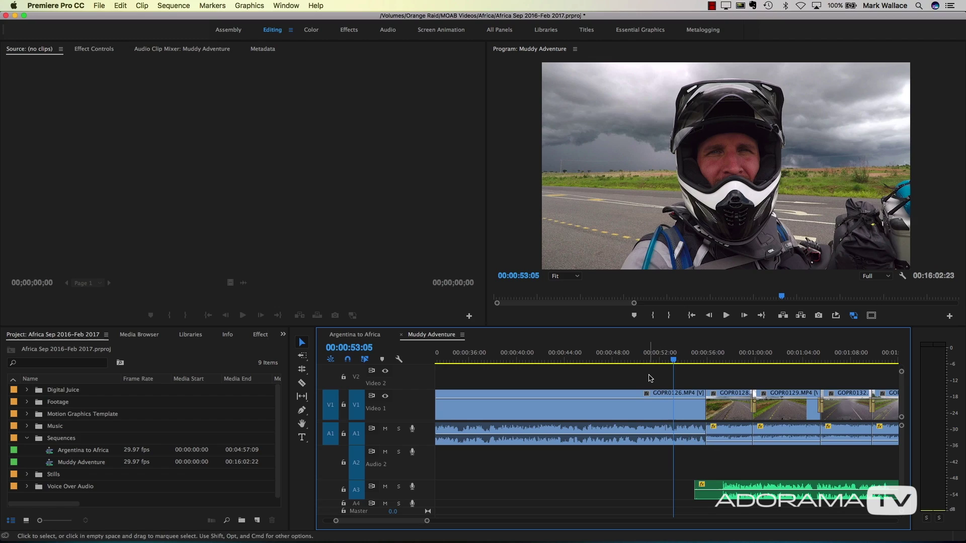
key(space)
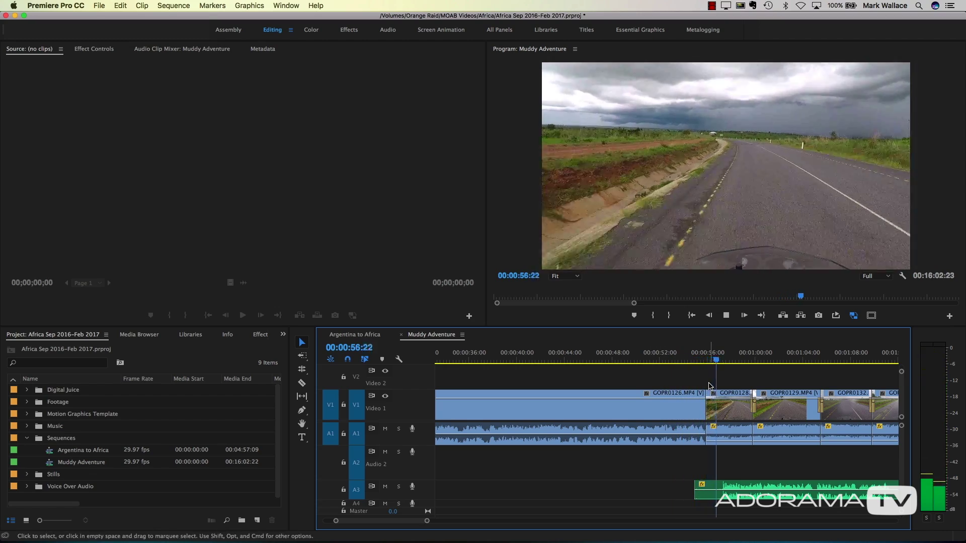
key(space)
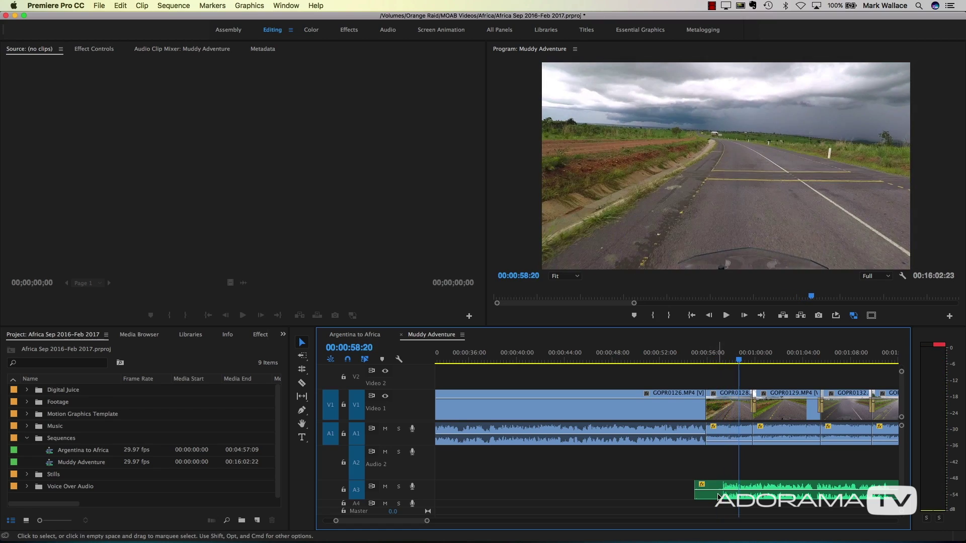
click(752, 487)
key(Delete)
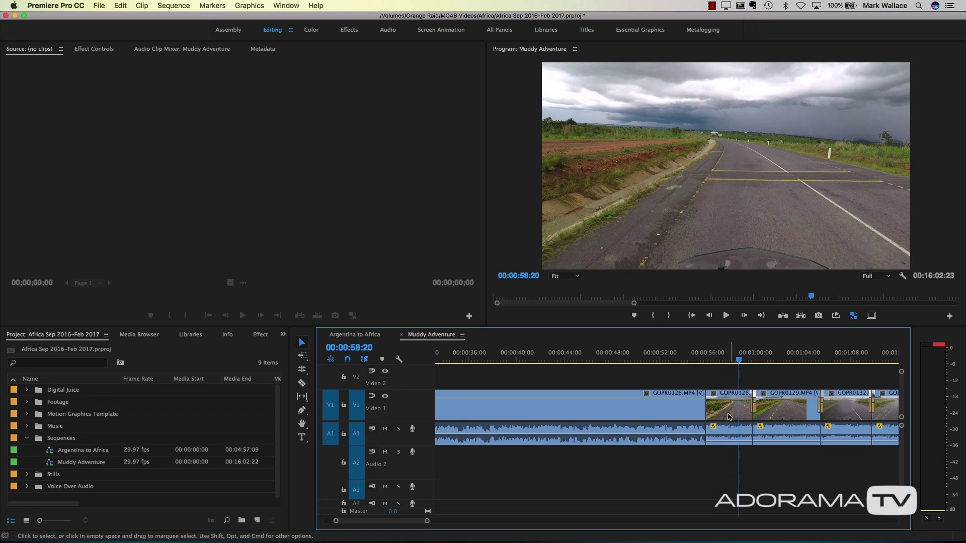
Play from GOPR0128.MP4 into GOPR0129.MP4, select each clip in turn and place the playhead at 00:01:01:09.
click(708, 362)
key(space)
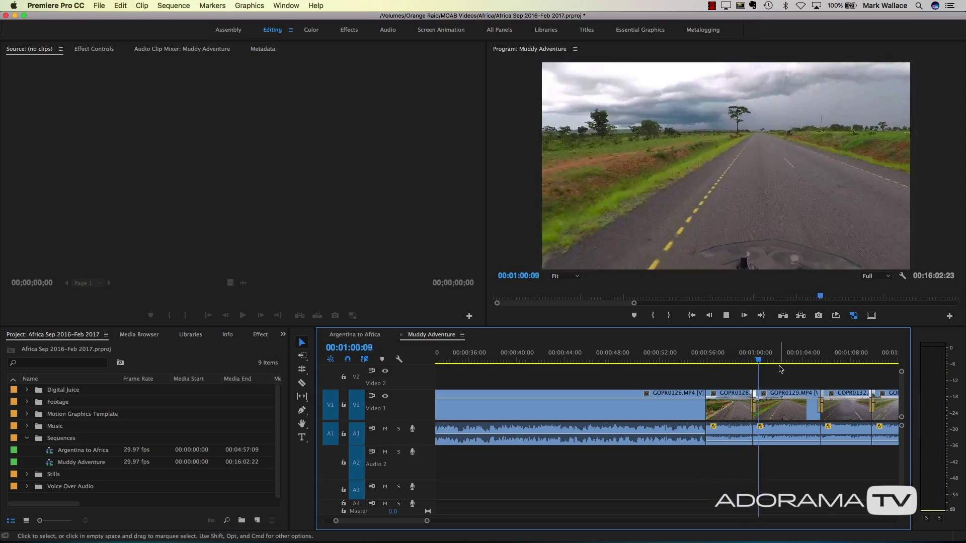
key(space)
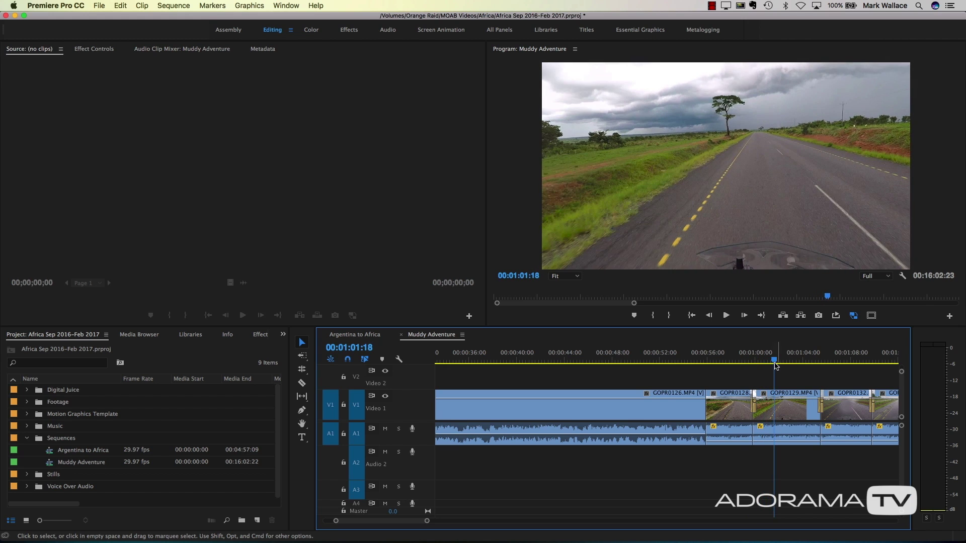
click(783, 402)
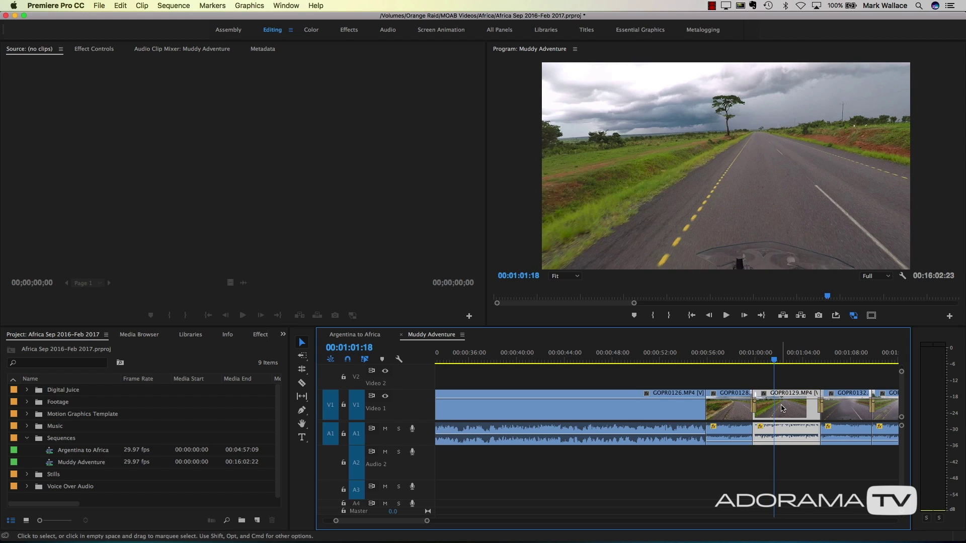
click(732, 410)
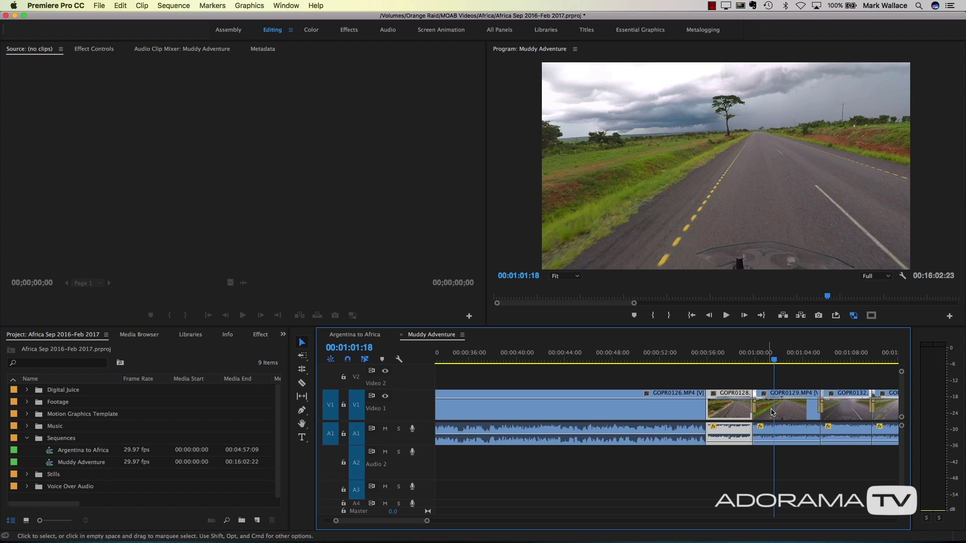
drag(774, 362, 770, 361)
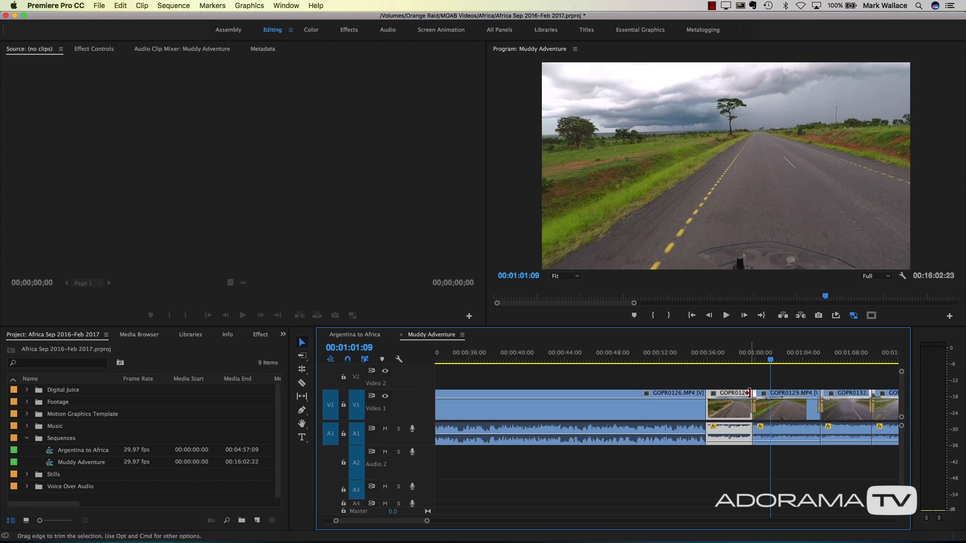
Try moving the cut between GOPR0128.MP4 and GOPR0129.MP4 about 2 seconds earlier with the Selection tool, and undo it.
drag(750, 393, 730, 393)
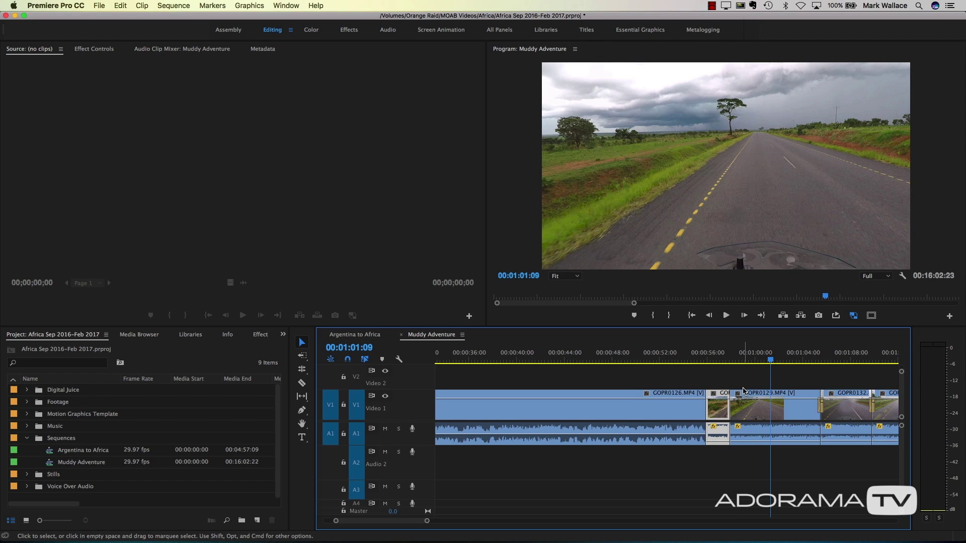
key(super+z)
key(super+z)
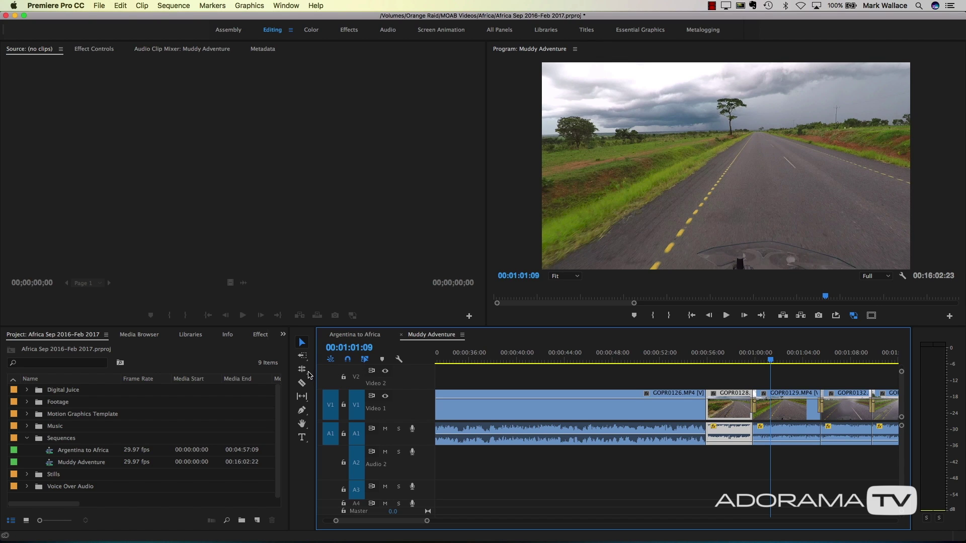
Roll the GOPR0128.MP4/GOPR0129.MP4 cut about 1.5 seconds earlier, about 3.5 seconds later and about 3.5 seconds earlier again with the Rolling Edit tool.
drag(303, 373, 328, 379)
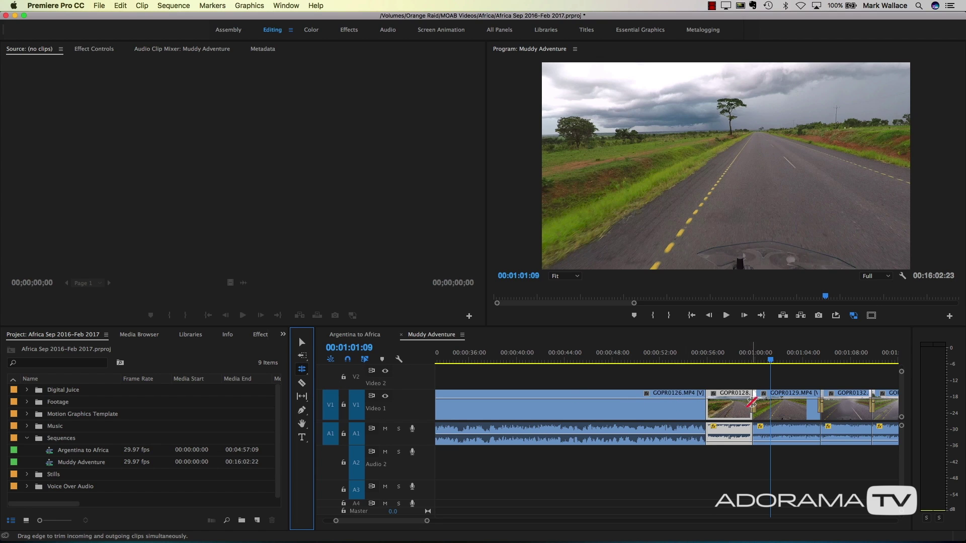
click(749, 401)
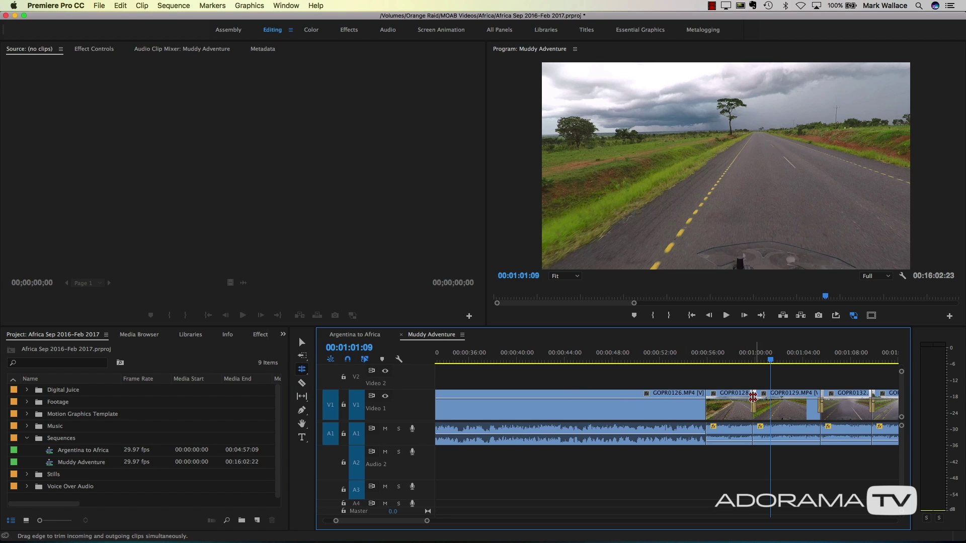
drag(753, 398, 733, 398)
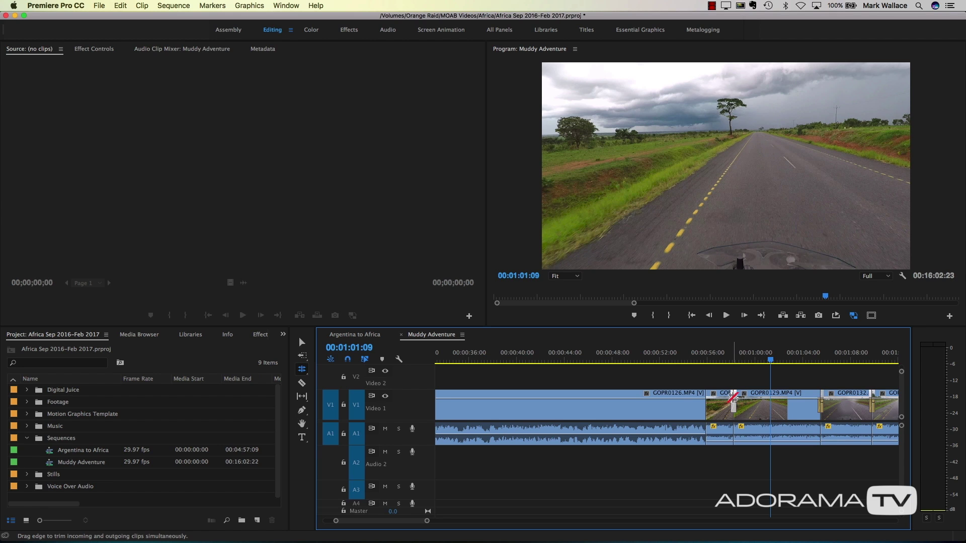
drag(733, 416, 776, 414)
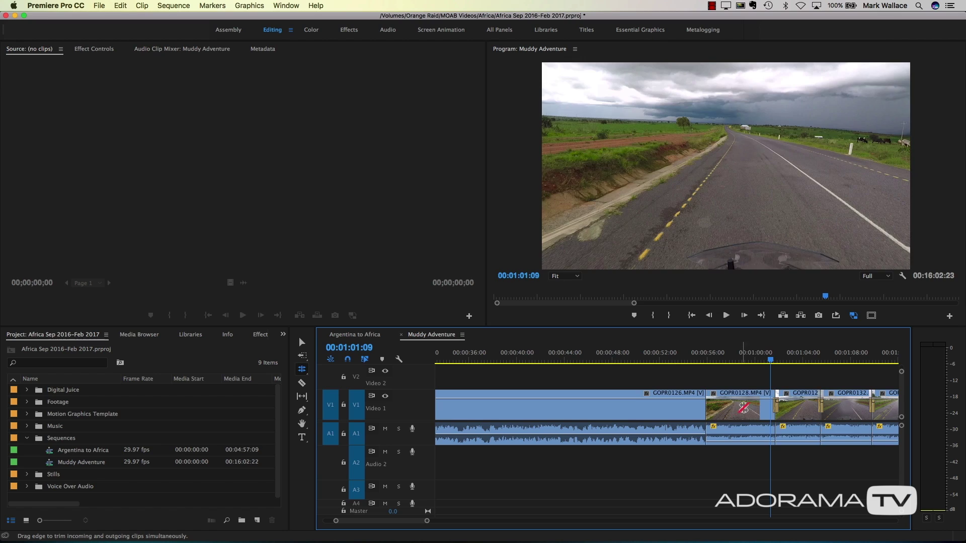
drag(770, 361, 727, 376)
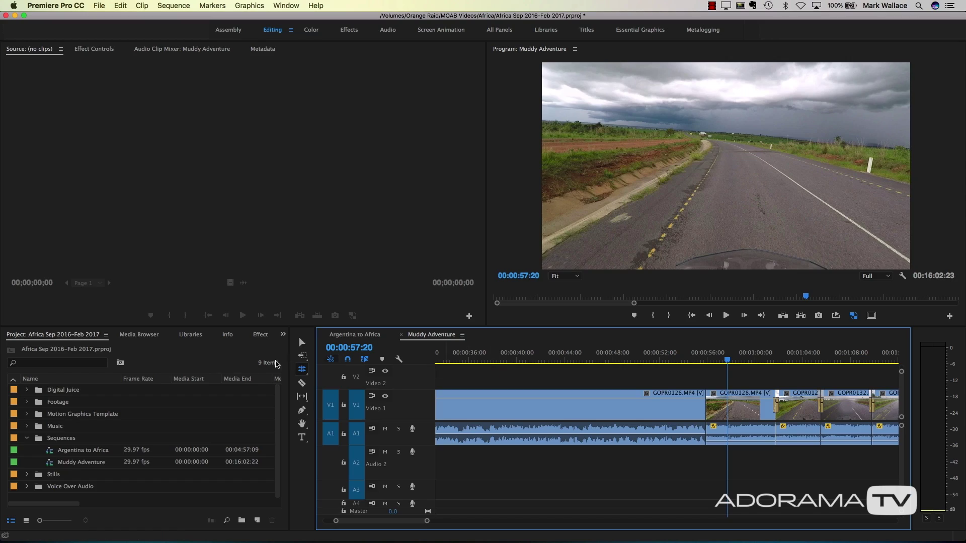
click(302, 370)
drag(774, 405, 578, 399)
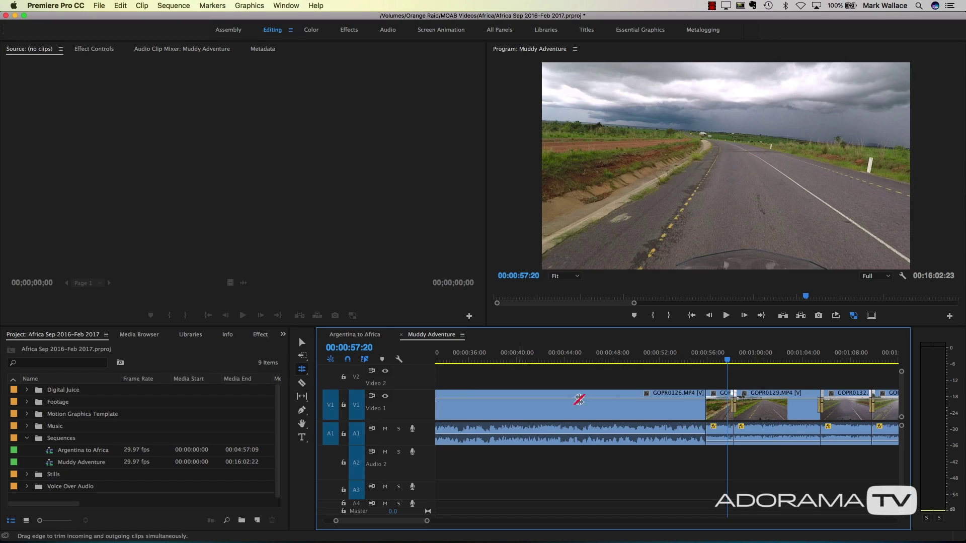
Undo the rolling edits and the deletions of the audio clips on A2 and A3.
key(super+z)
key(super+z)
key(super+z)
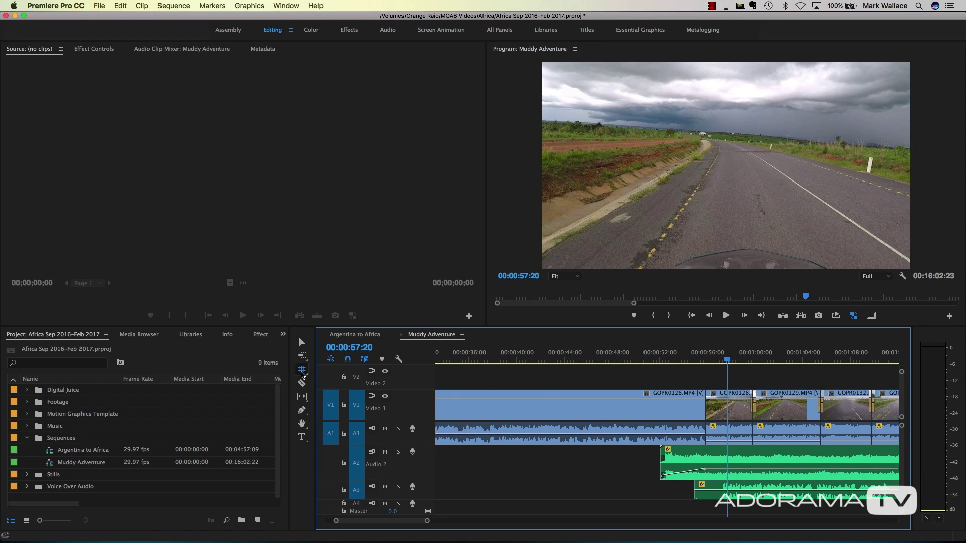
Activate the Rate Stretch tool and move the playhead to 00:15:15:09, within the first GOPR0201.MP4 clip.
click(301, 371)
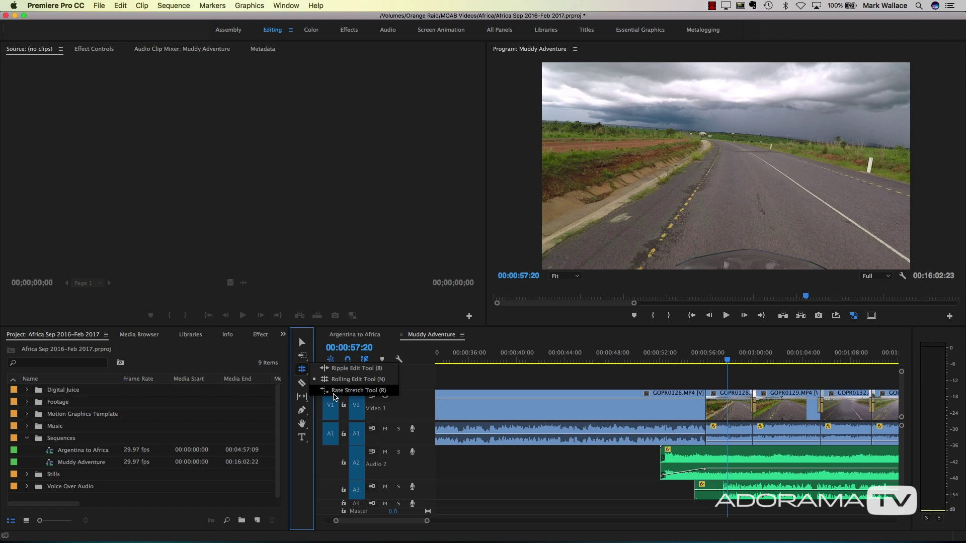
click(334, 393)
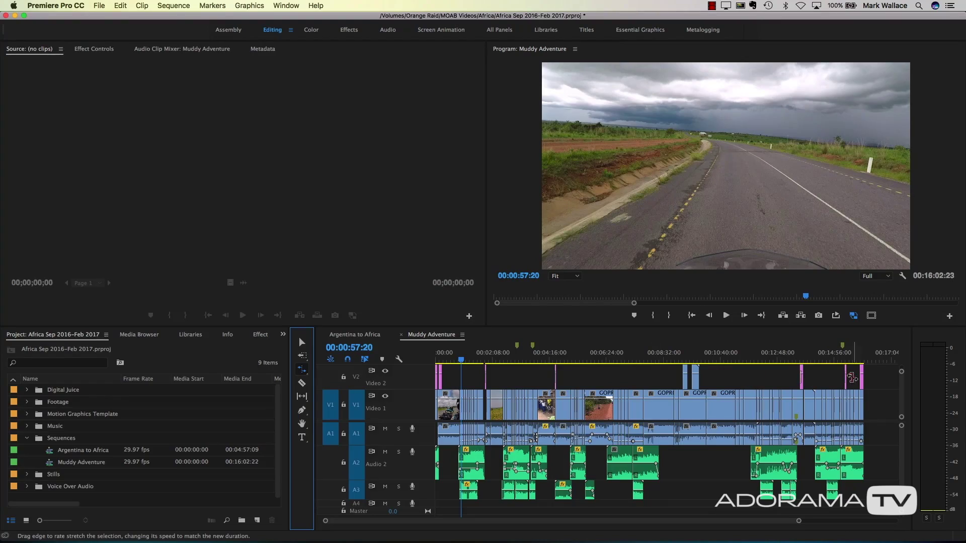
click(844, 358)
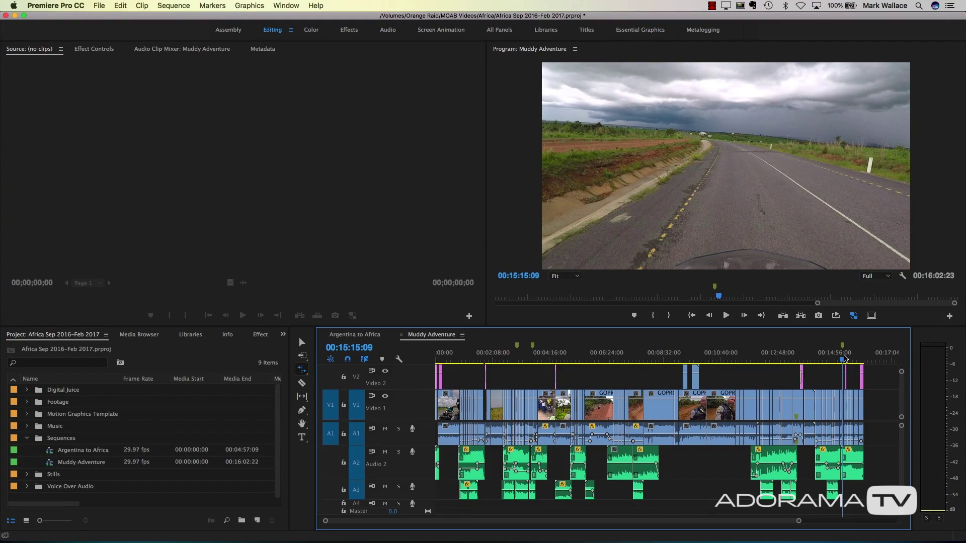
key(equal)
key(equal)
key(equal)
key(equal)
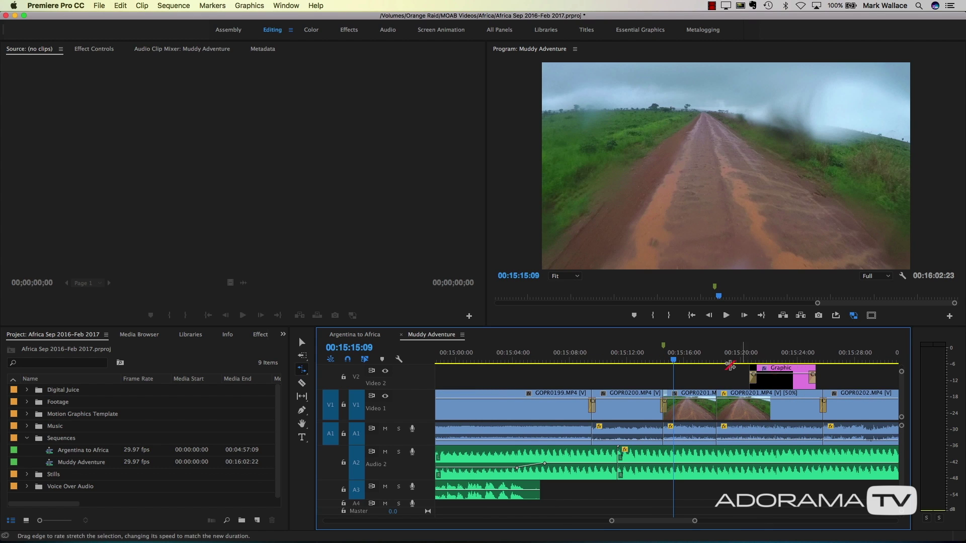
Move the playhead to 00:15:09:23 at the start of GOPR0200.MP4, then open that clip in the Source Monitor and scrub through it.
click(587, 360)
drag(588, 362, 594, 361)
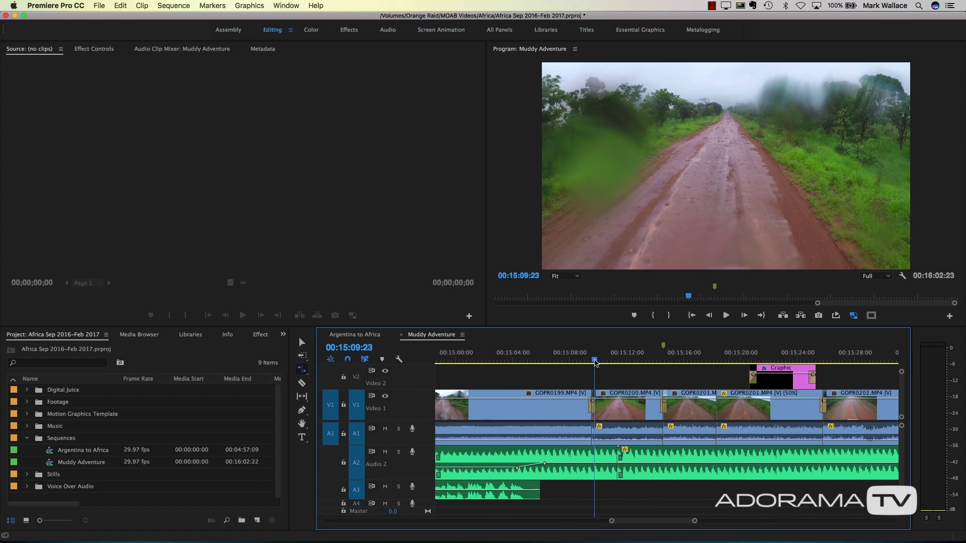
key(v)
double_click(621, 412)
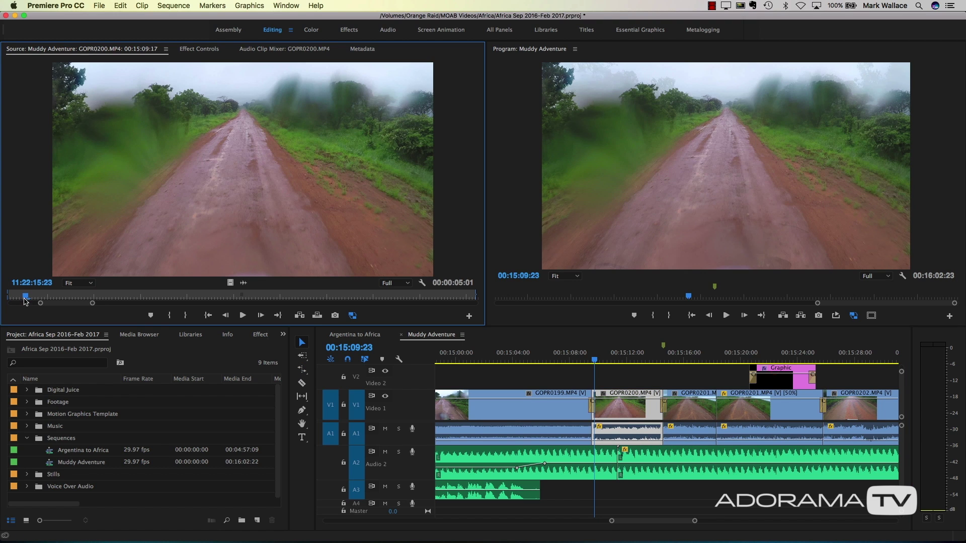
drag(14, 299, 46, 298)
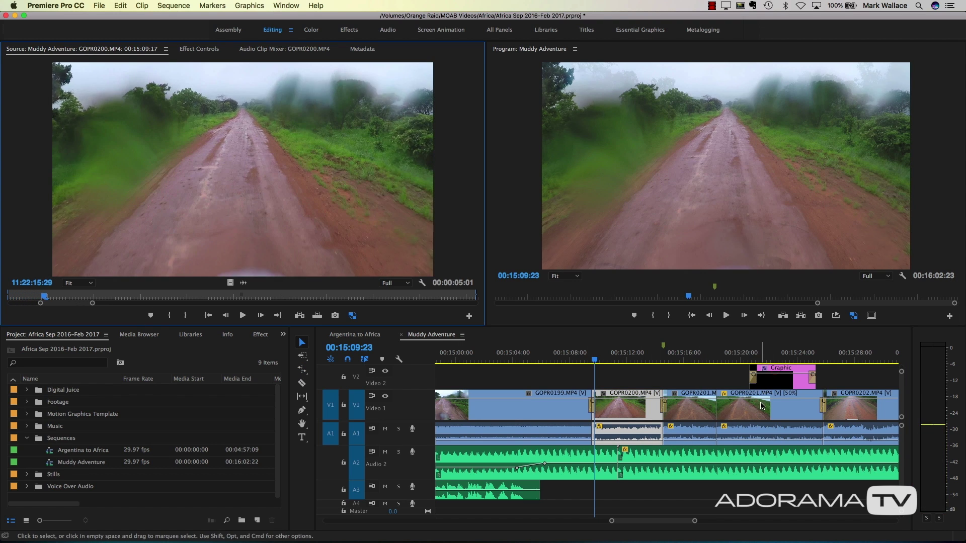
Open the first GOPR0201.MP4 clip in the Source Monitor, play it and scrub back to 11:26:11:09.
double_click(694, 413)
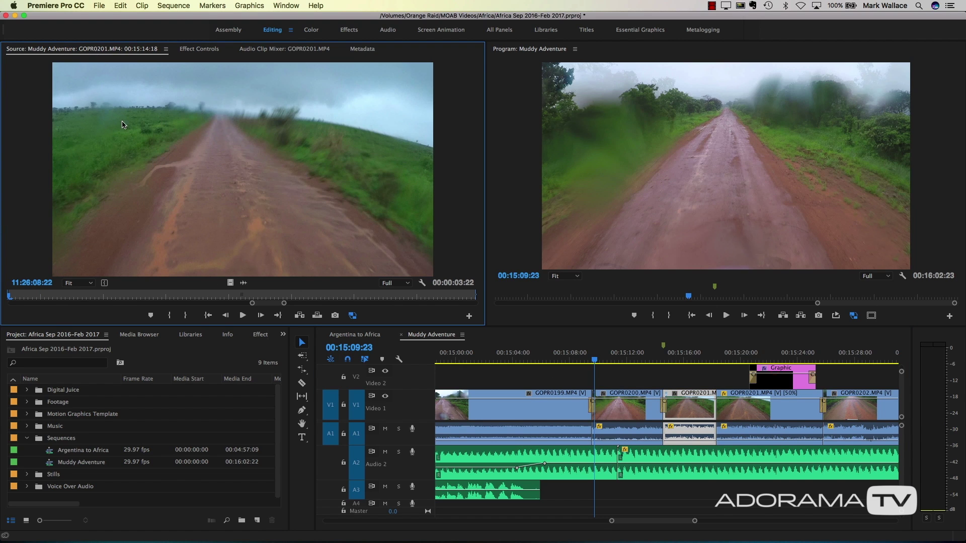
key(space)
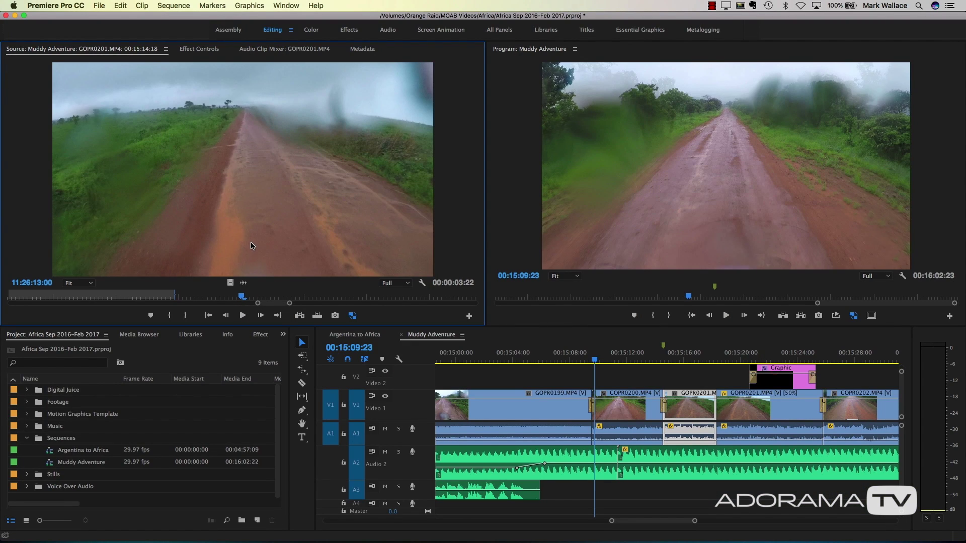
key(backslash)
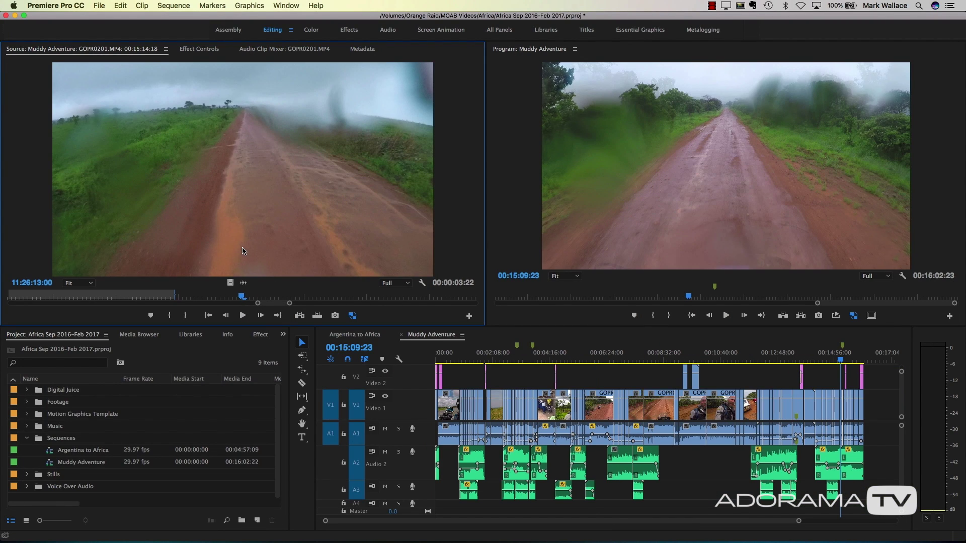
drag(243, 300, 29, 308)
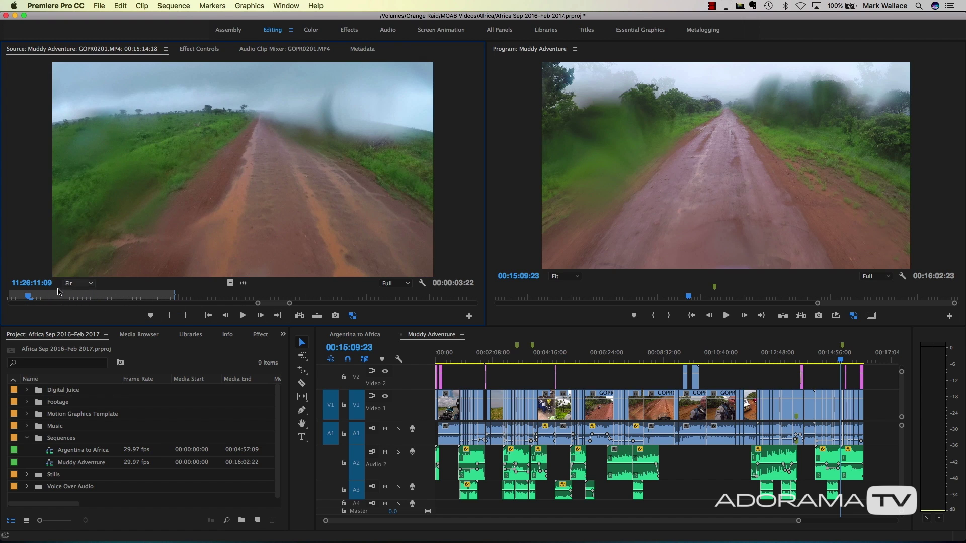
Scrub the GOPR0201.MP4 source clip to 11:26:11:13 in the Source Monitor.
drag(270, 305, 263, 307)
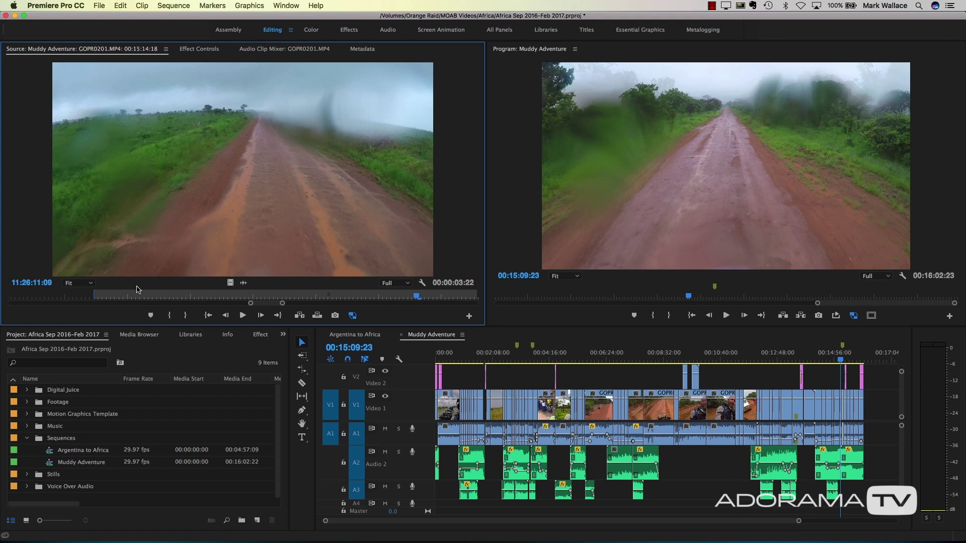
drag(139, 297, 375, 298)
drag(393, 300, 424, 307)
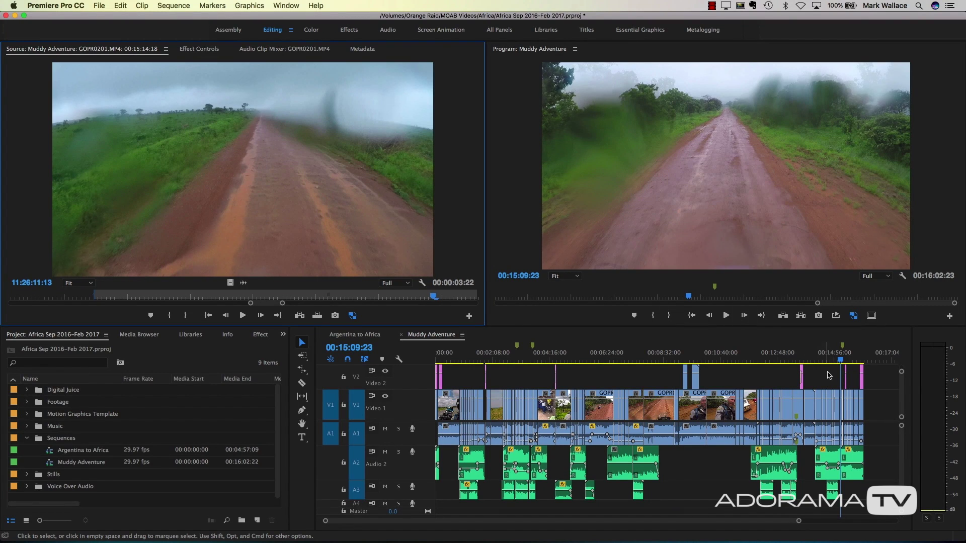
Near 00:15:16:21, delete the Graphic clip with its transitions on V2 and the 50% GOPR0201.MP4 clip on V1.
click(831, 379)
key(=)
key(=)
click(659, 352)
click(685, 359)
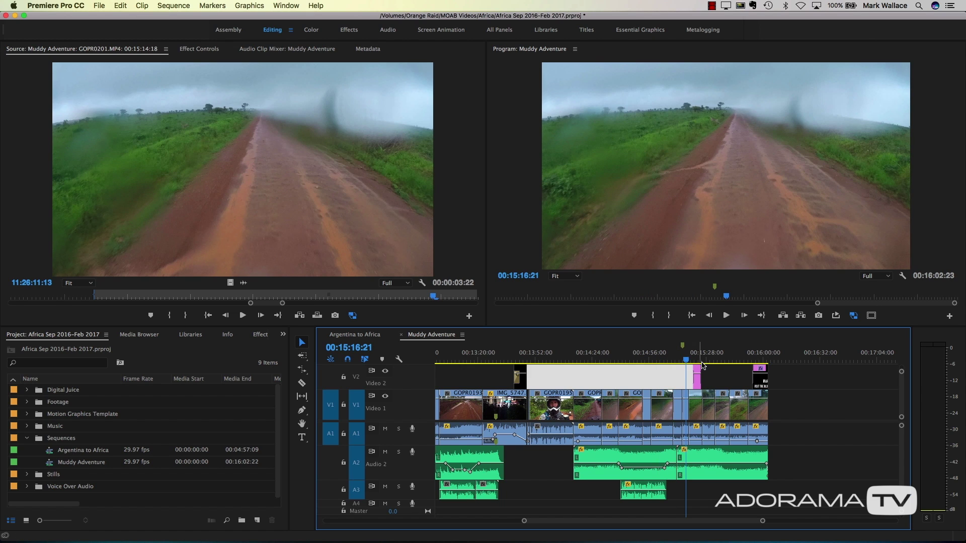
key(=)
key(=)
key(=)
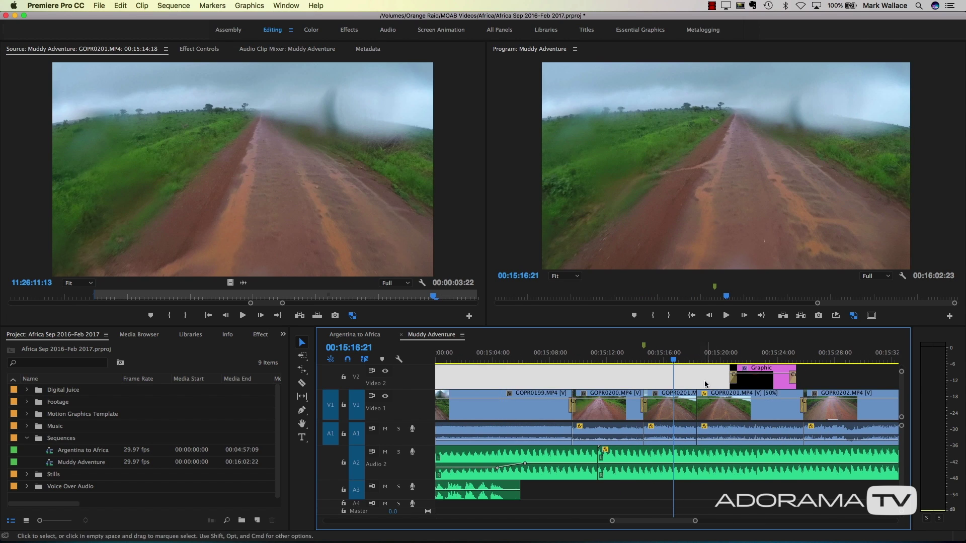
click(725, 410)
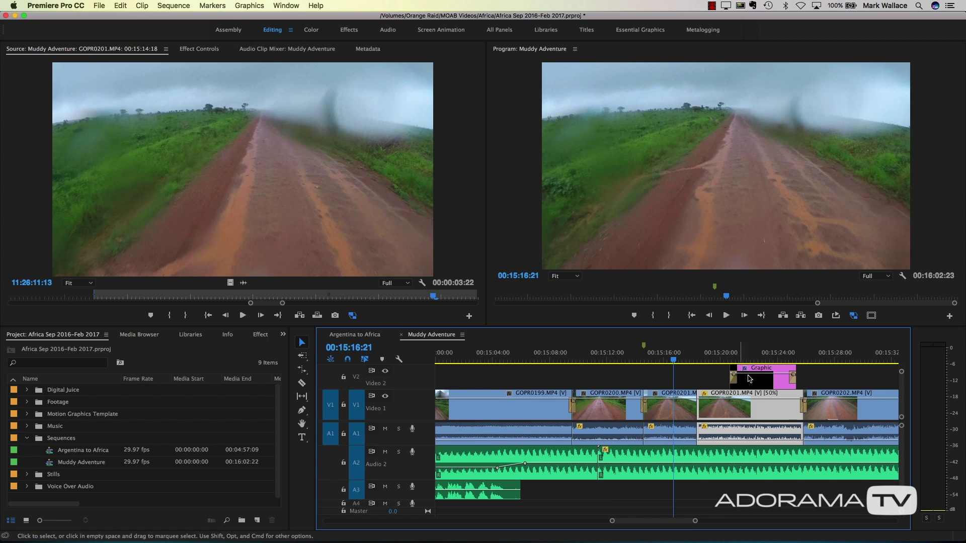
drag(721, 378, 805, 381)
key(Delete)
drag(746, 385, 763, 421)
key(Delete)
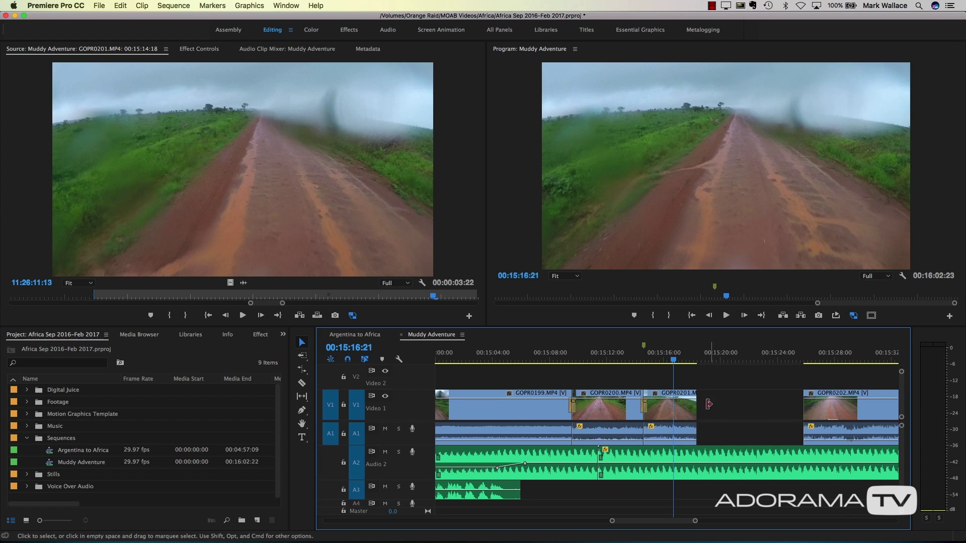
Add only the video of the GOPR0201.MP4 source clip to V1 at 00:15:18:10 and play it.
click(670, 405)
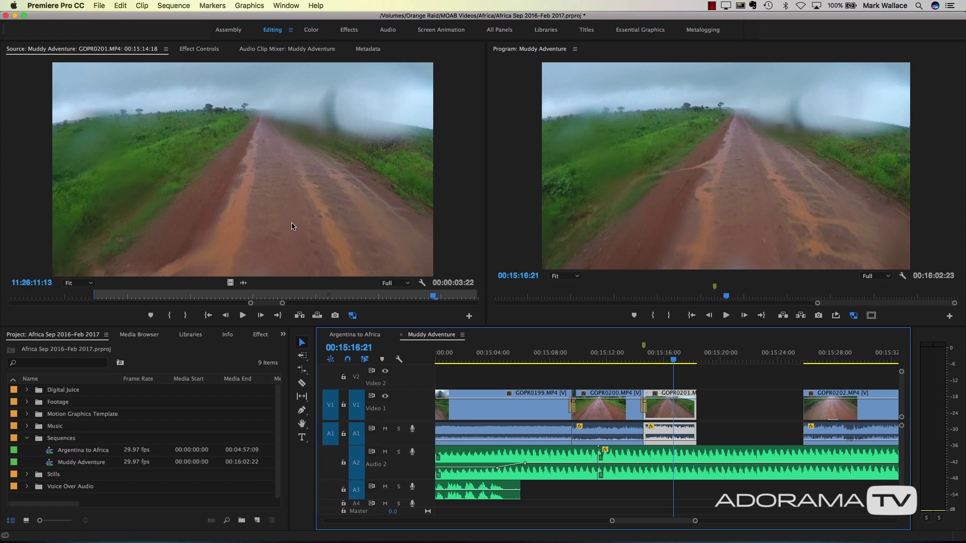
click(725, 353)
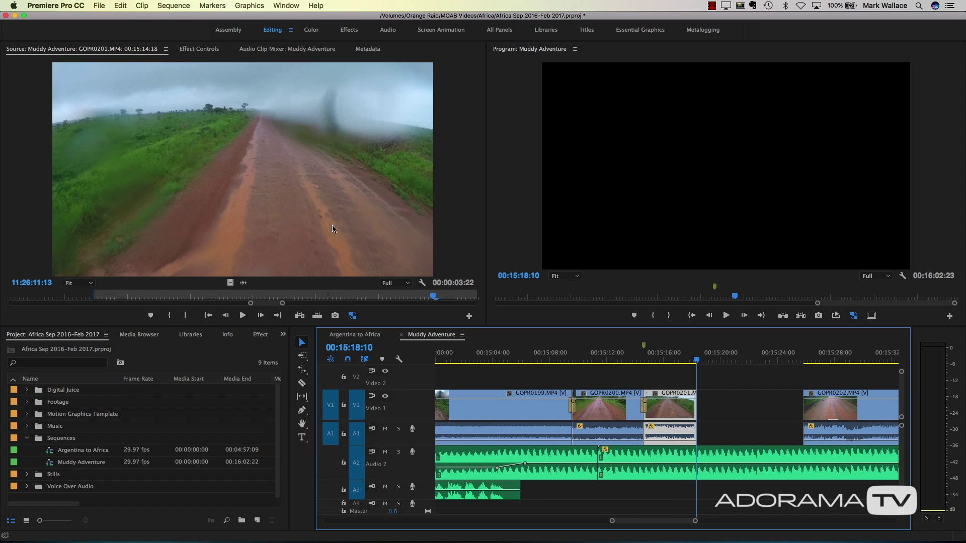
drag(231, 282, 704, 422)
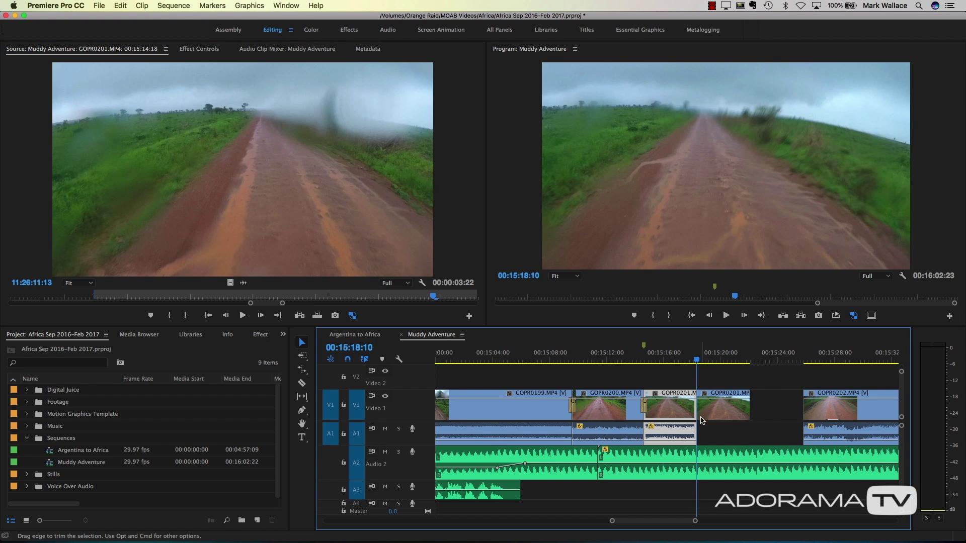
key(space)
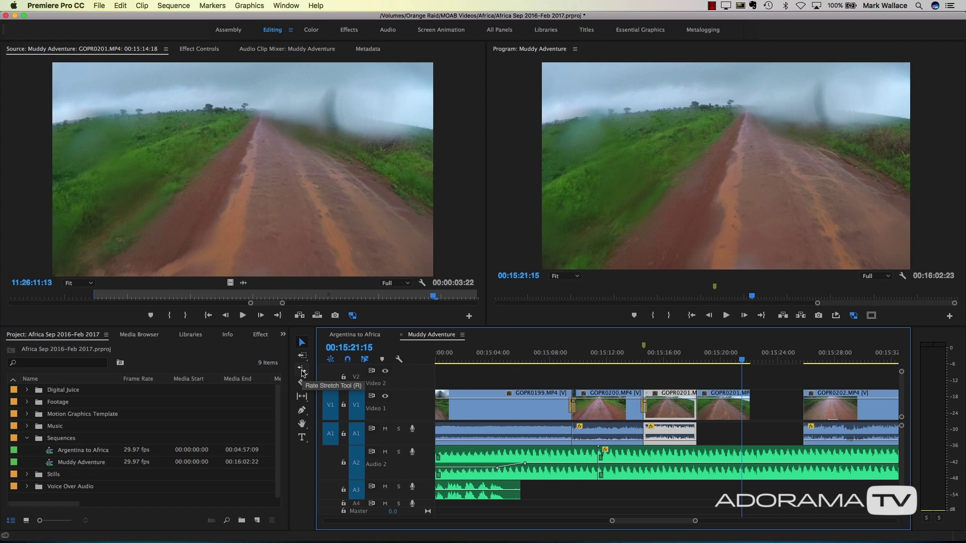
Rate-stretch the end of the added GOPR0201.MP4 clip to the start of GOPR0202.MP4, then play it from 00:15:18:02.
click(302, 370)
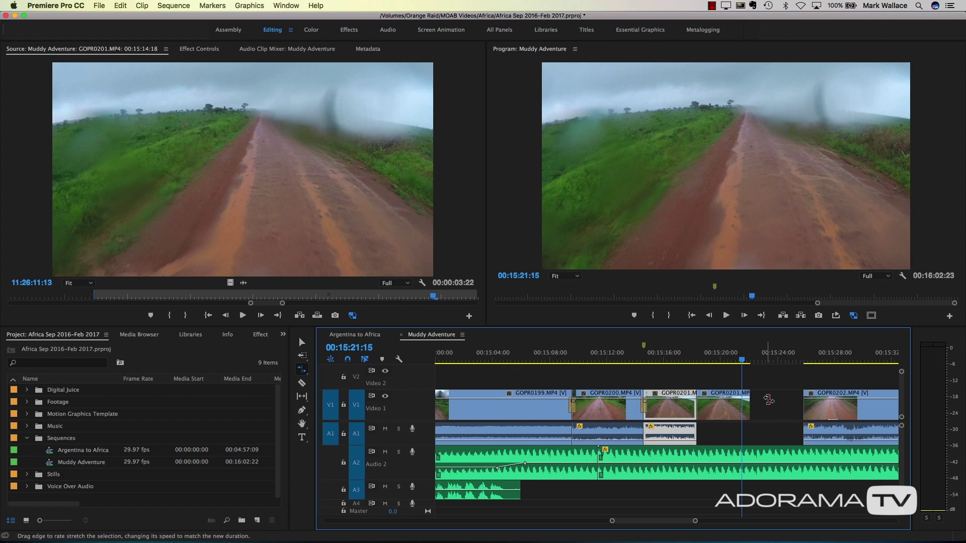
click(761, 405)
drag(746, 406, 802, 407)
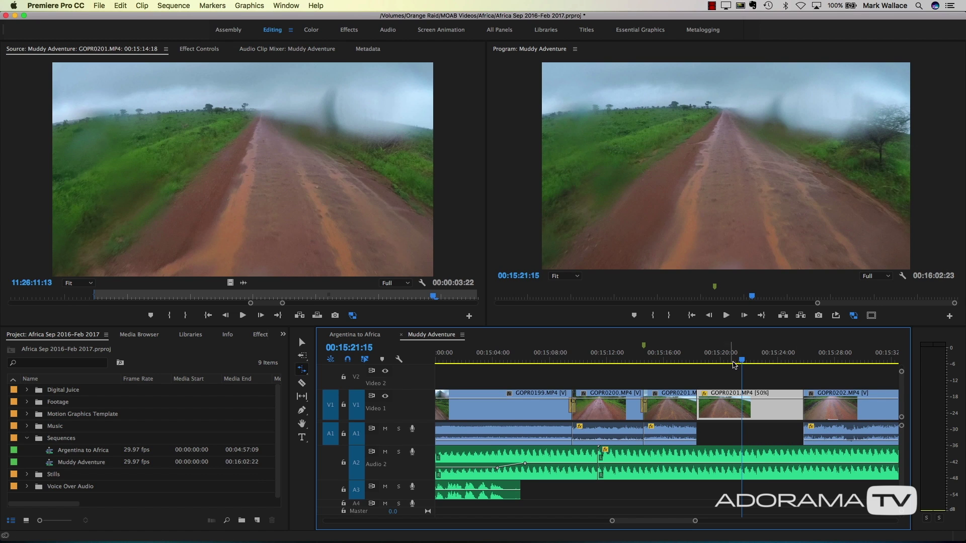
click(709, 362)
click(692, 363)
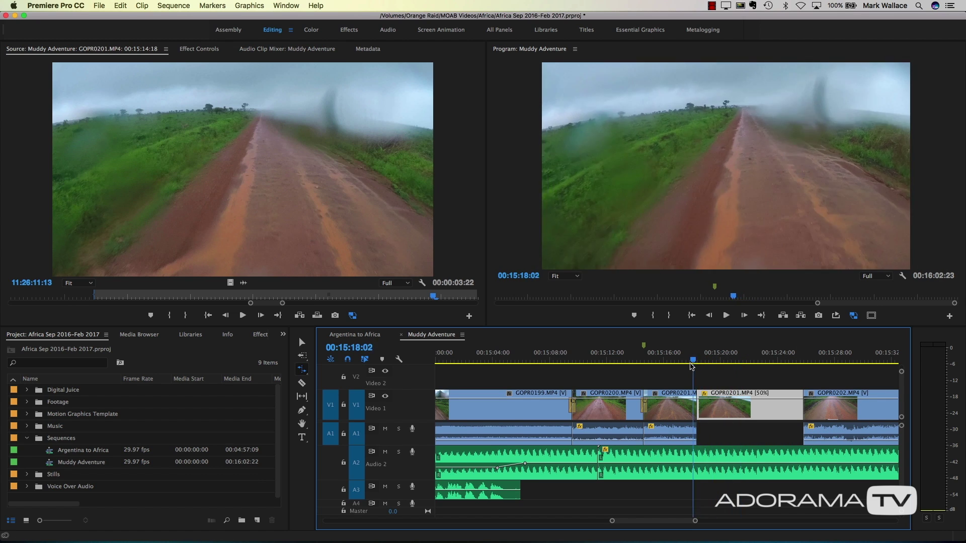
key(space)
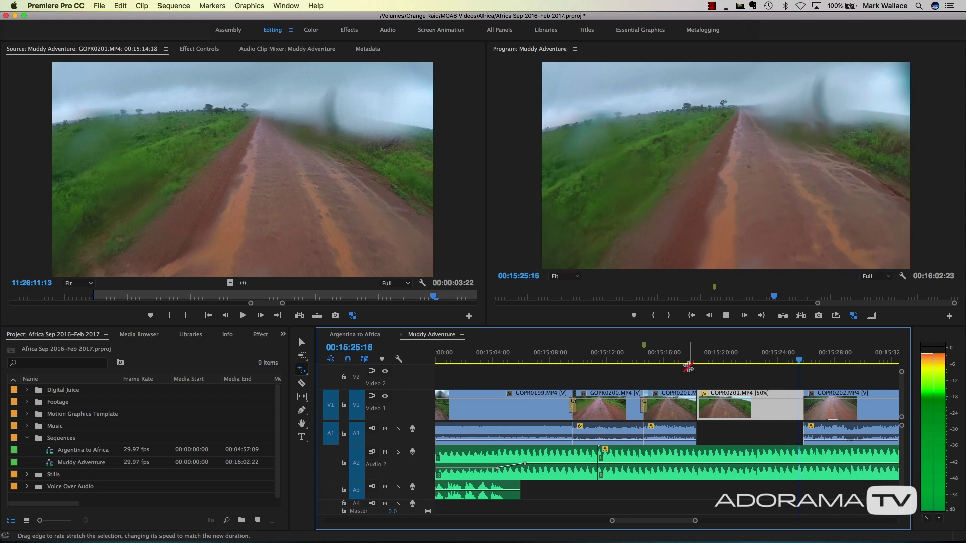
key(space)
Undo the rate stretch, the added video and the clip deletions, then return to the Selection tool.
key(super+z)
key(super+z)
key(super+z)
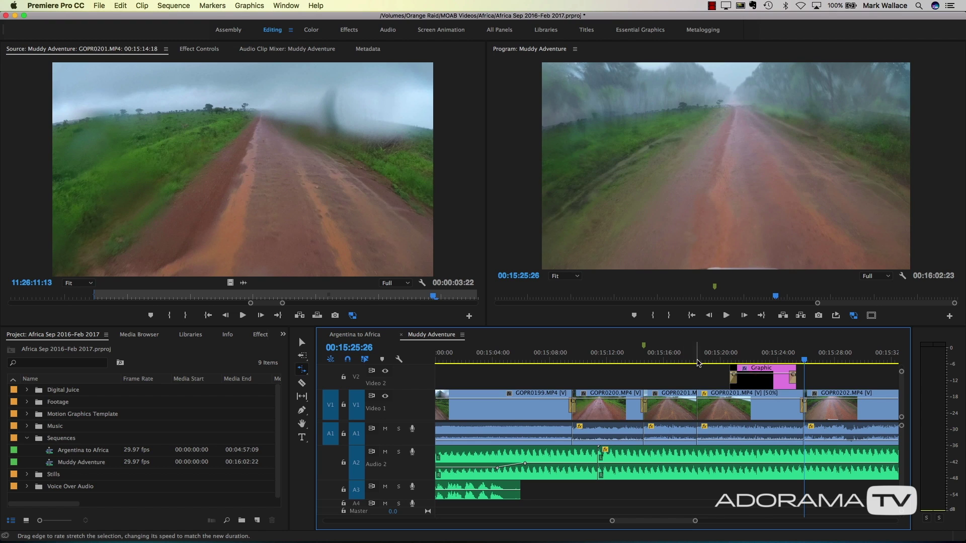
key(v)
drag(702, 360, 710, 358)
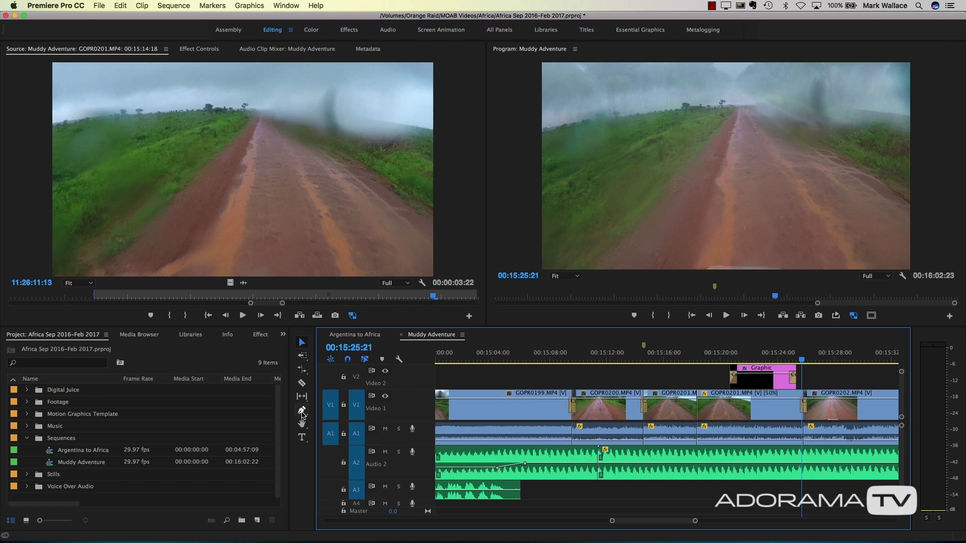
Split the GOPR0195.MP4 clip with the Razor tool at 00:13:59:11 and again at 00:14:01:16.
click(301, 385)
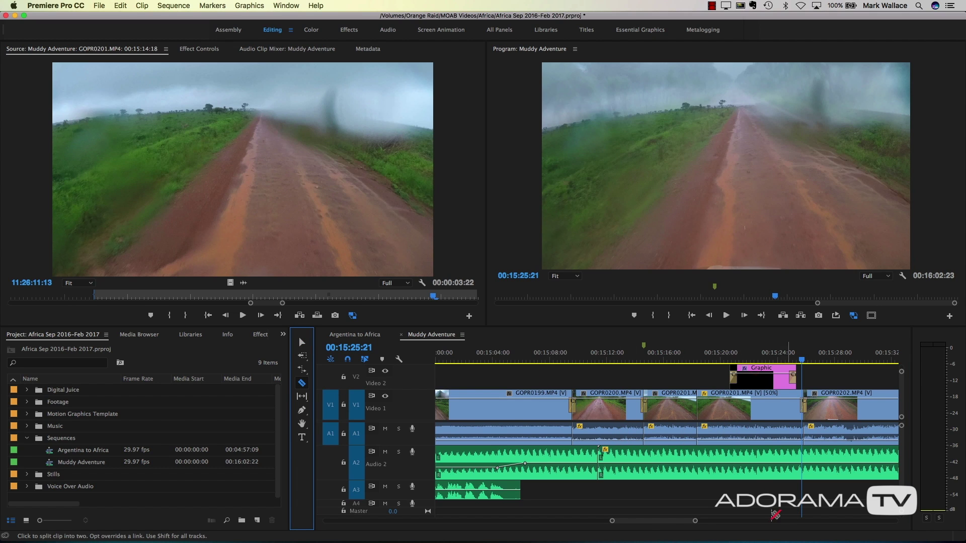
scroll(623, 525, left, 10)
scroll(624, 524, right, 5)
click(651, 360)
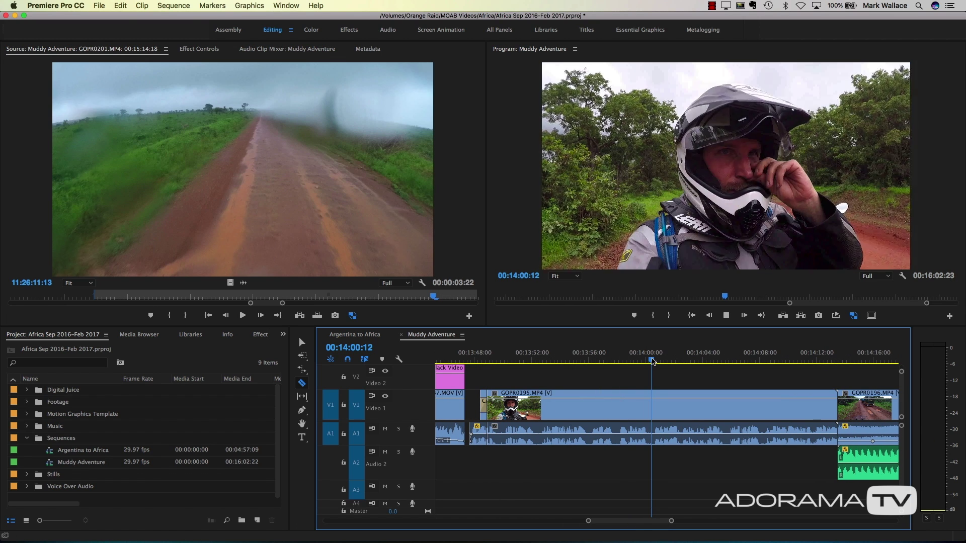
key(space)
drag(666, 360, 637, 361)
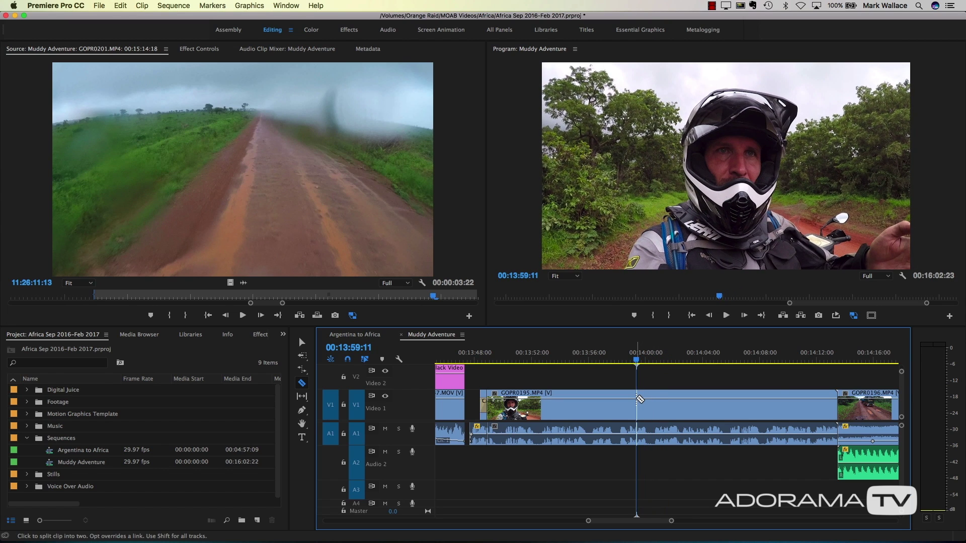
click(639, 398)
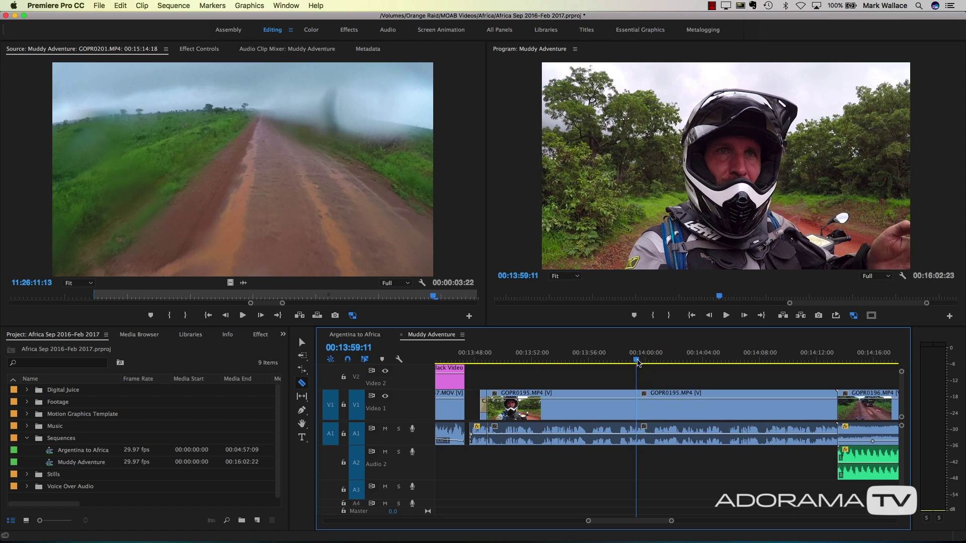
key(space)
click(667, 402)
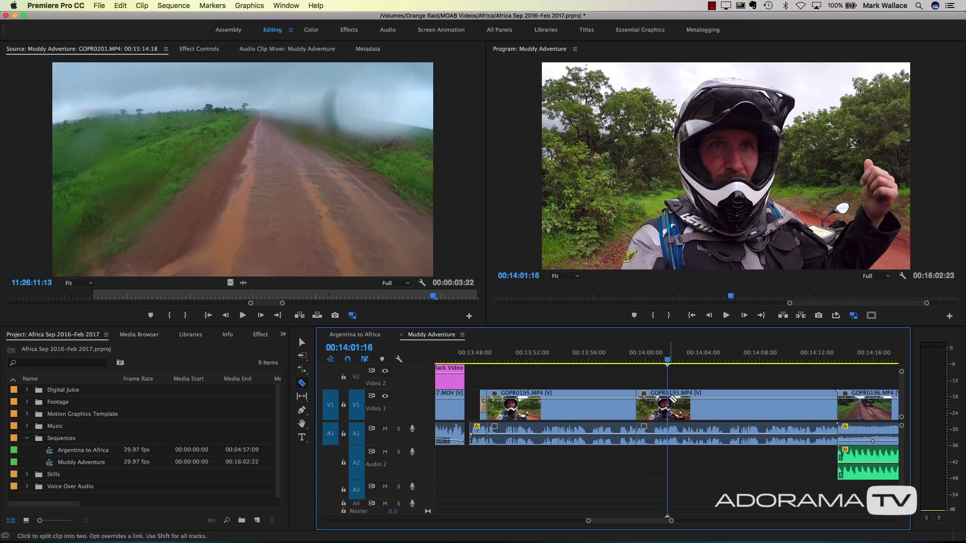
Remove the middle piece of GOPR0195.MP4, close its gap with a ripple delete and play across the join.
key(v)
click(653, 403)
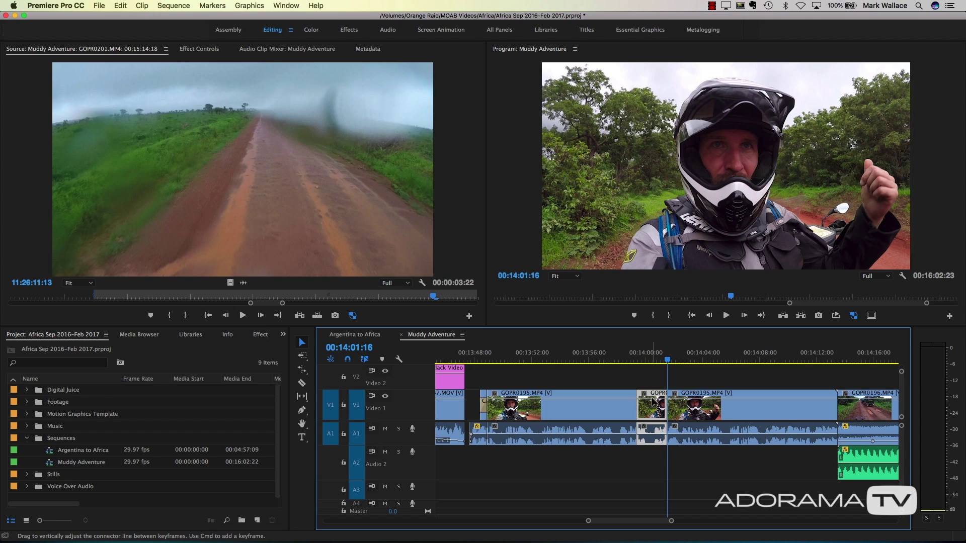
key(Delete)
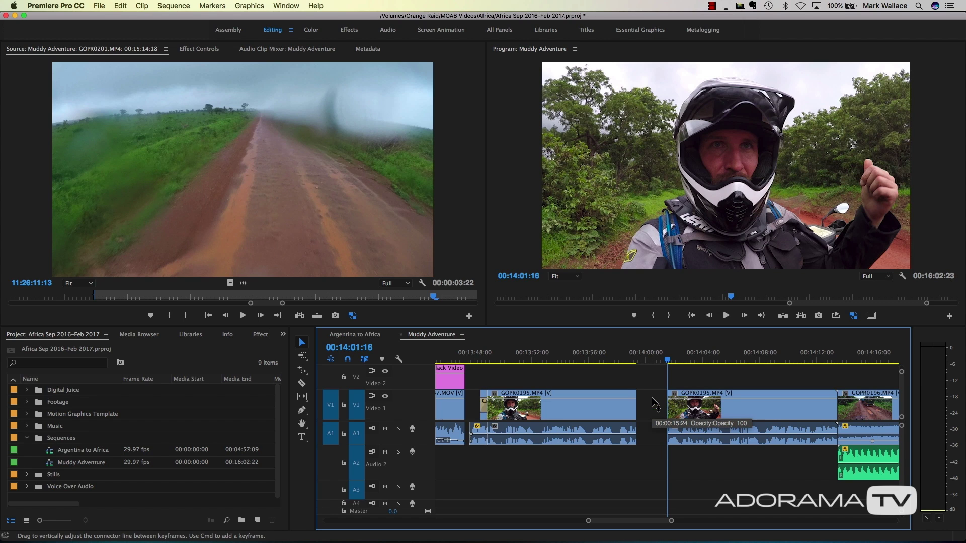
right_click(651, 400)
click(619, 359)
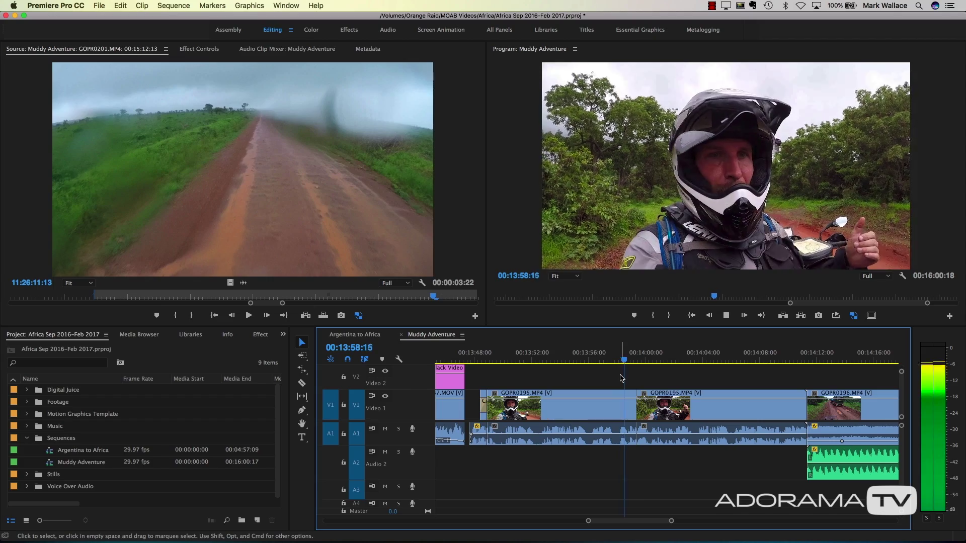
key(space)
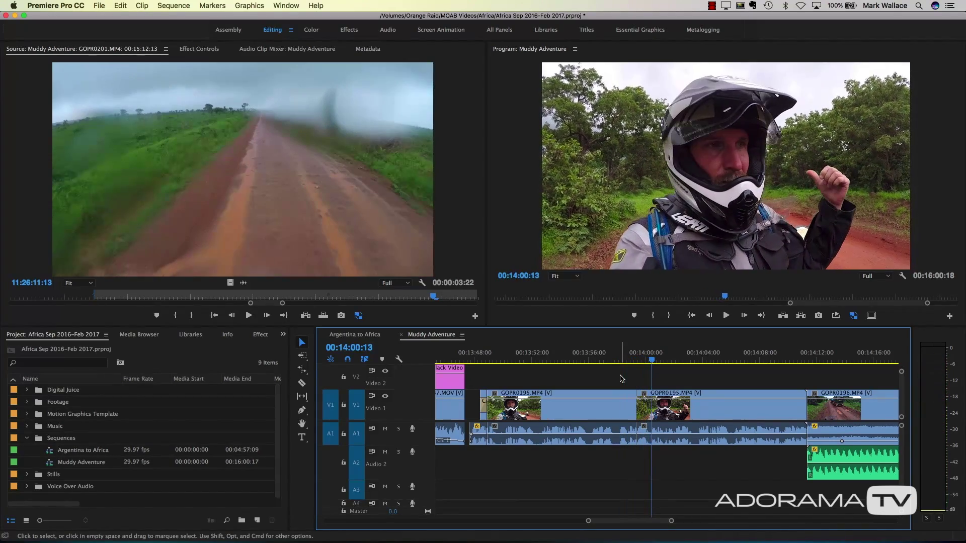
Undo the ripple delete, the removal of the middle piece and the razor cuts in GOPR0195.MP4.
key(super+z)
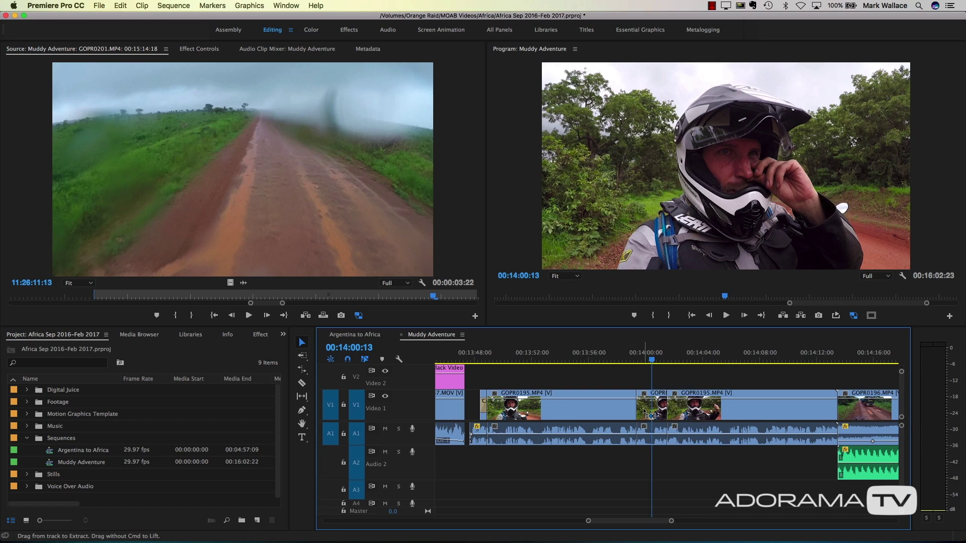
key(super+z)
key(super+z)
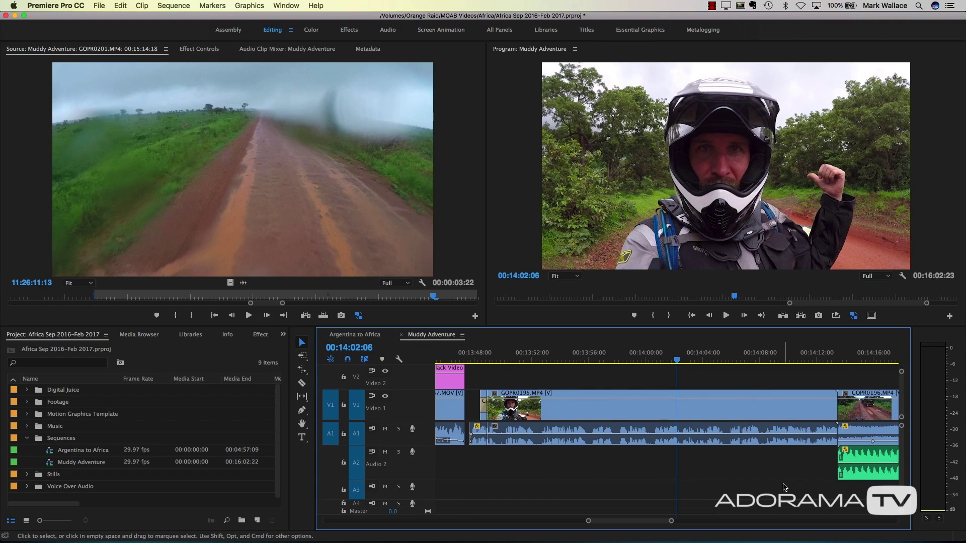
Move the playhead to 00:09:43:03 within GOPR0180.MP4 on V2 and slightly increase the height of the A1 track.
key(backslash)
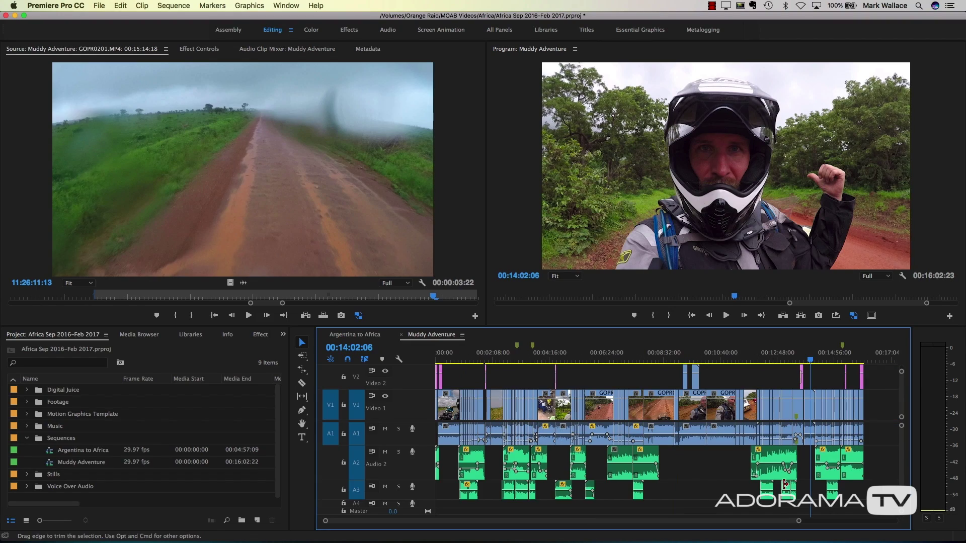
click(695, 358)
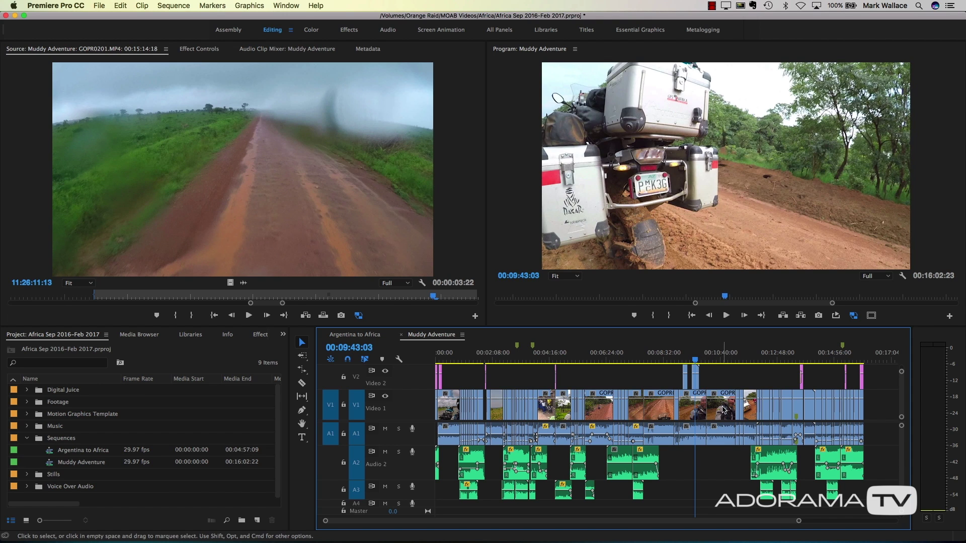
key(equal)
key(equal)
key(equal)
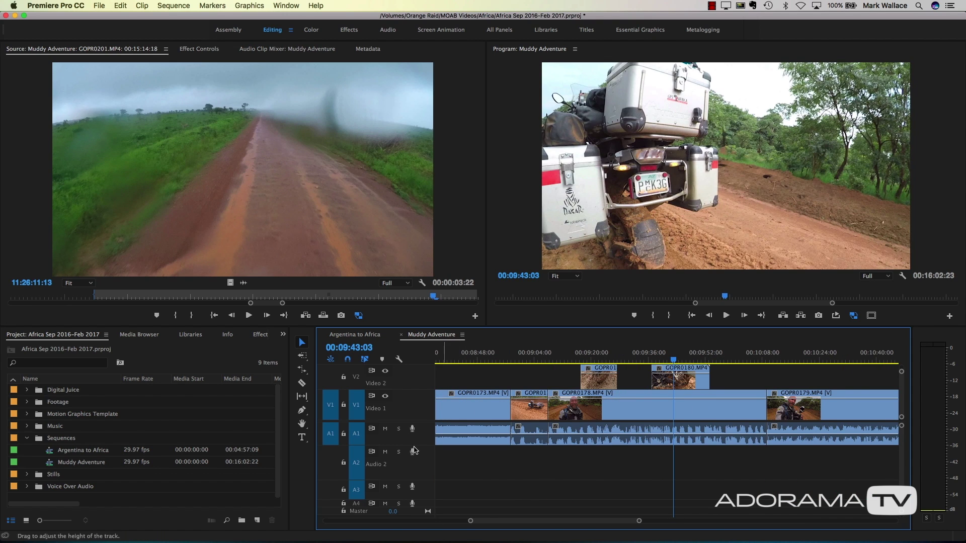
mouse_move(421, 443)
mouse_down()
mouse_move(421, 471)
mouse_move(423, 448)
mouse_up()
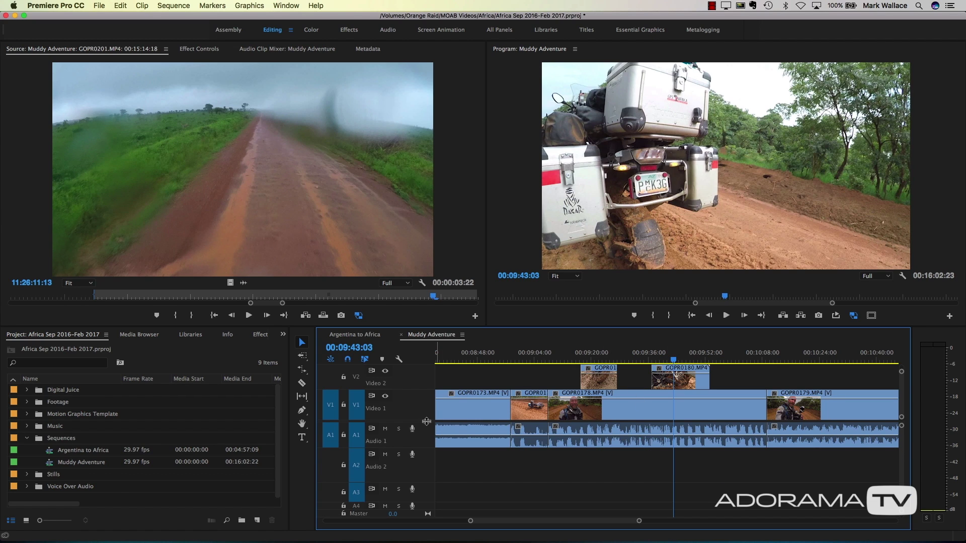
scroll(553, 417, up, 2)
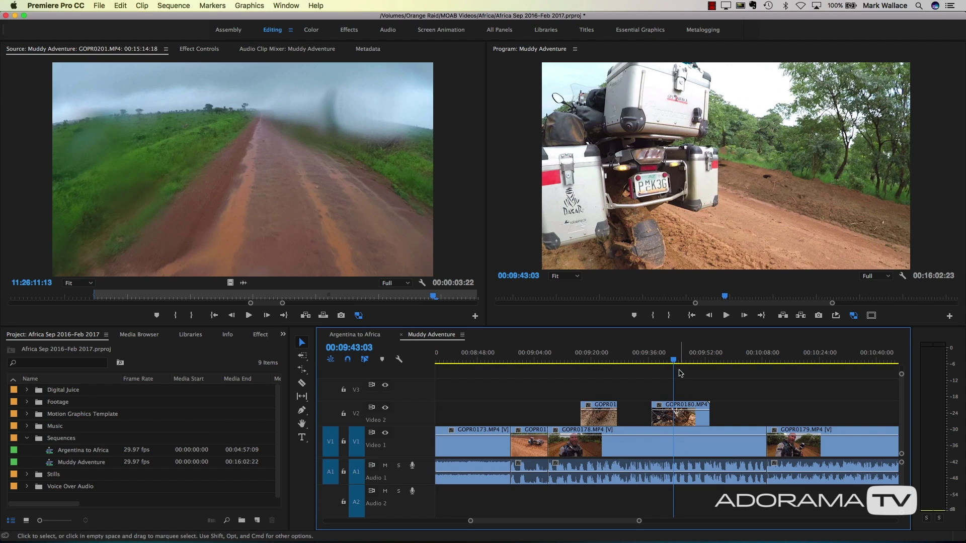
Split GOPR0180.MP4 on V2 at the playhead with the Razor tool and move its second piece later, leaving a gap.
click(302, 383)
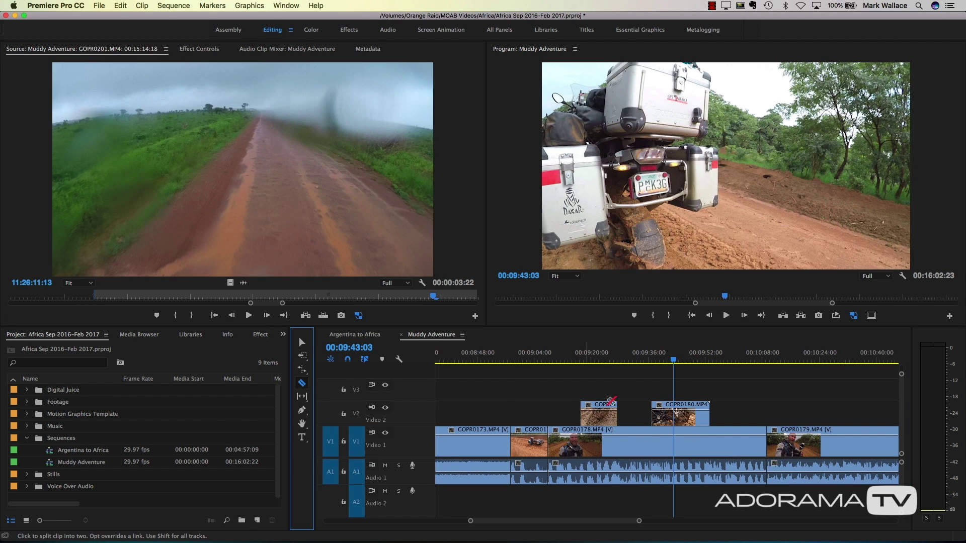
click(676, 412)
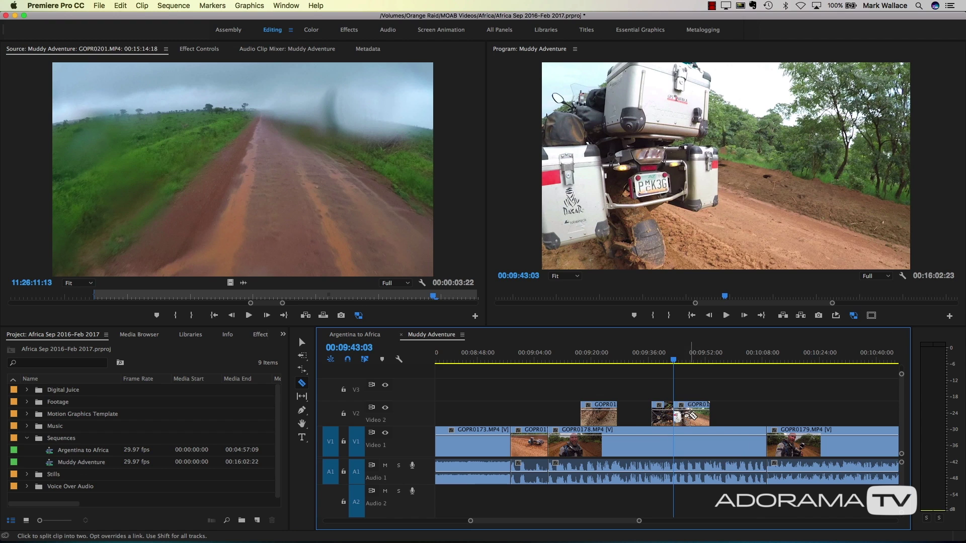
key(v)
drag(687, 415, 723, 415)
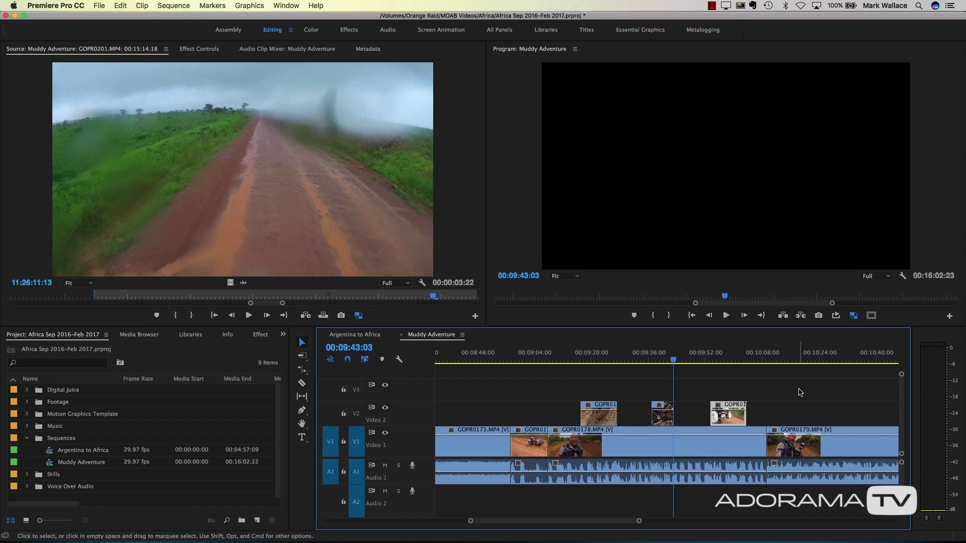
Undo the repositioning of GOPR0180.MP4's second piece on V2 and the razor cut that split the clip.
key(super+z)
key(super+z)
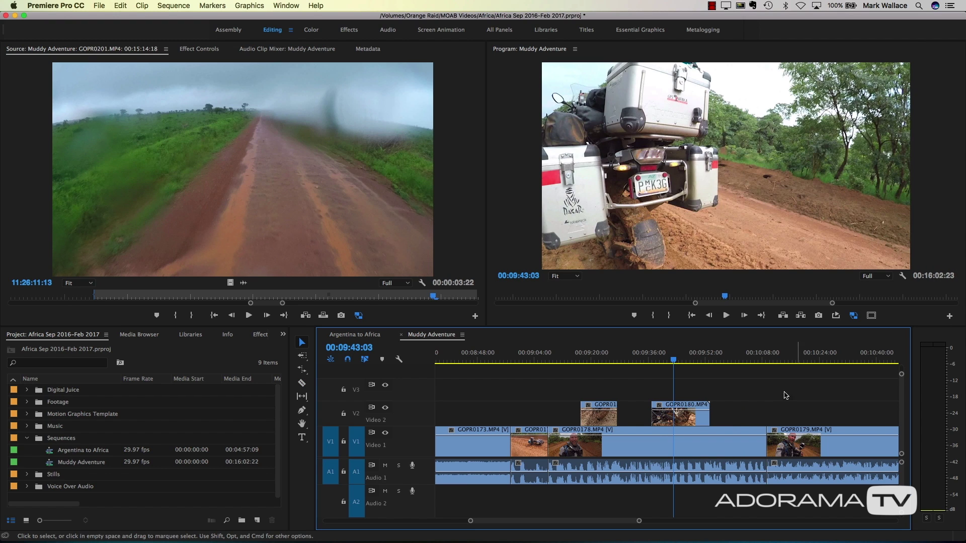
Split GOPR0178.MP4 on V1 at the playhead with the Razor tool, move its second piece later and undo that move.
key(c)
click(674, 447)
key(v)
drag(676, 447, 696, 446)
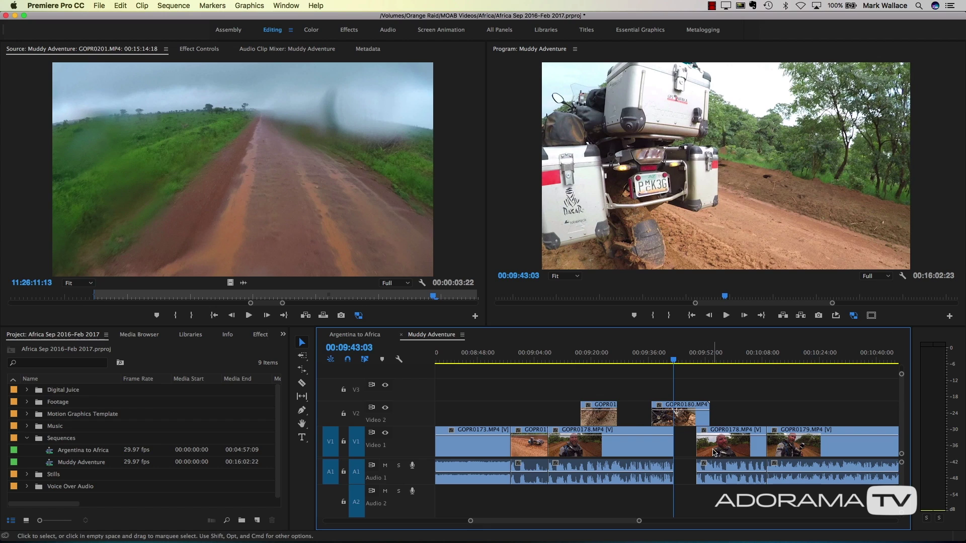
key(super+z)
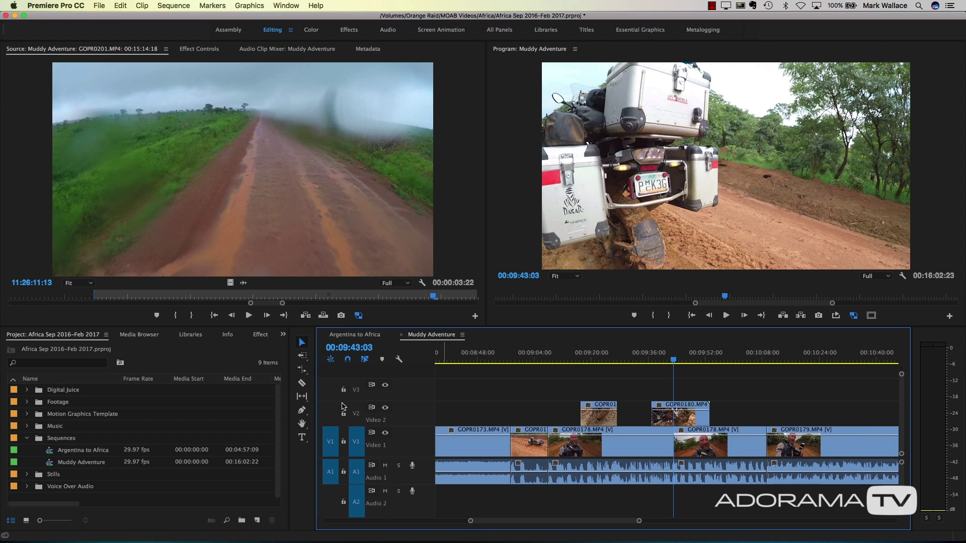
Split the clips on all tracks at the playhead with the Razor tool and remove the cuts again.
click(302, 384)
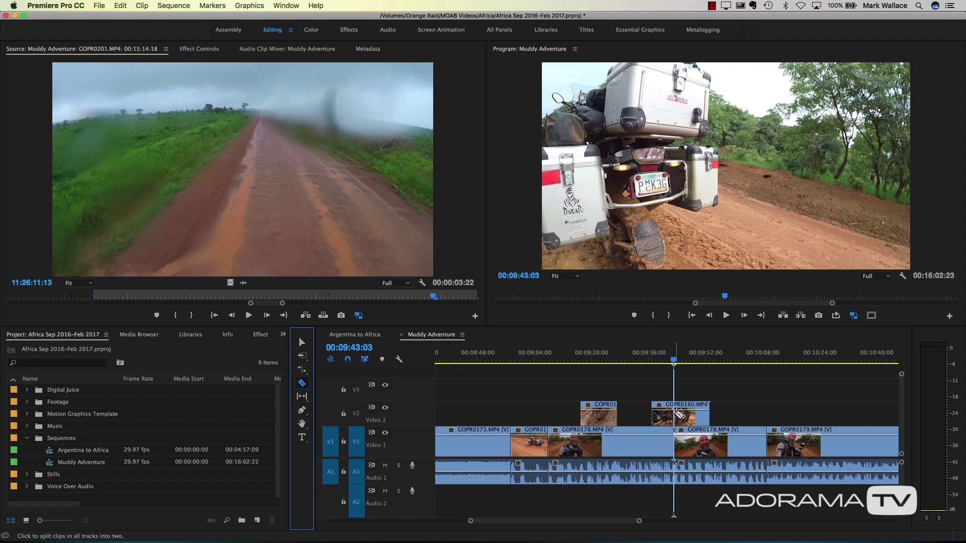
click(677, 413)
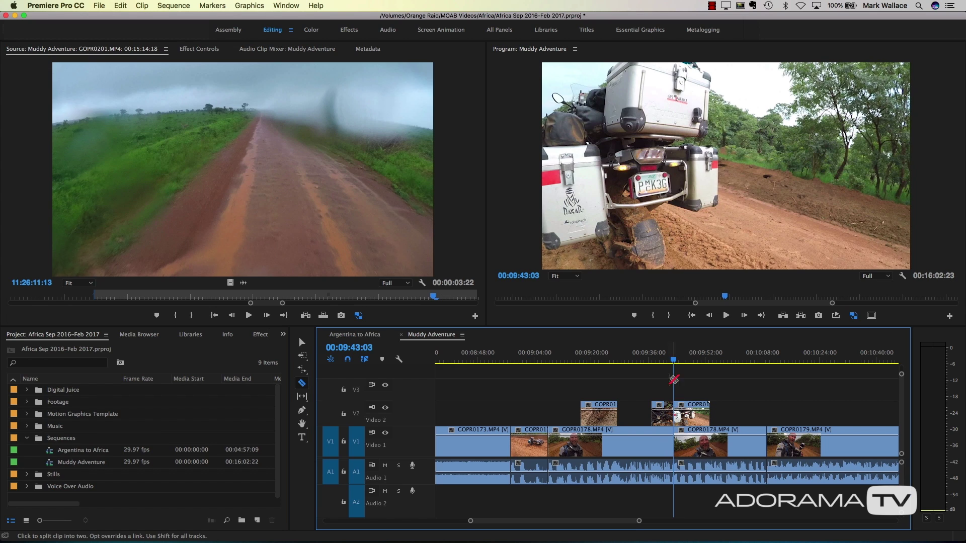
key(v)
click(689, 386)
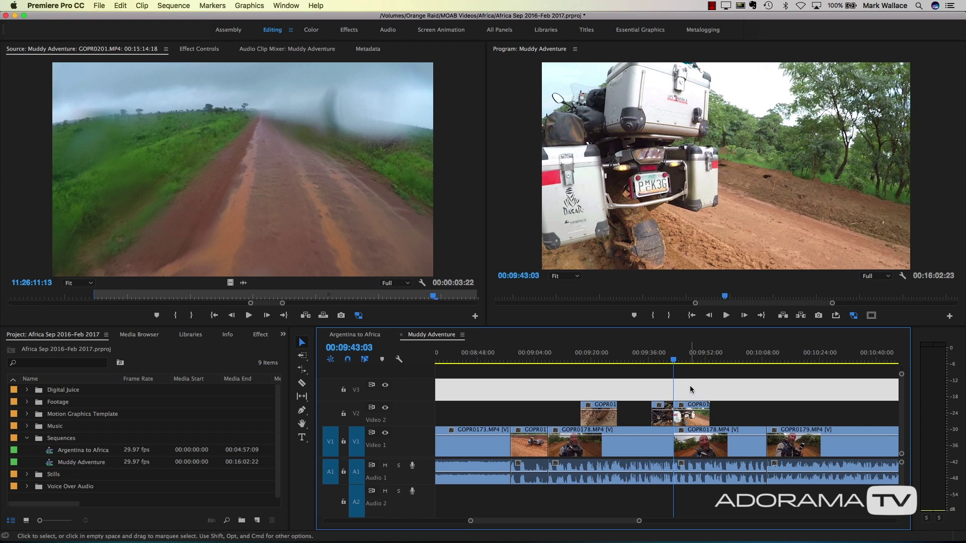
key(Delete)
Examine the opening title and the location title at the start of the Muddy Adventure sequence.
drag(675, 363, 699, 363)
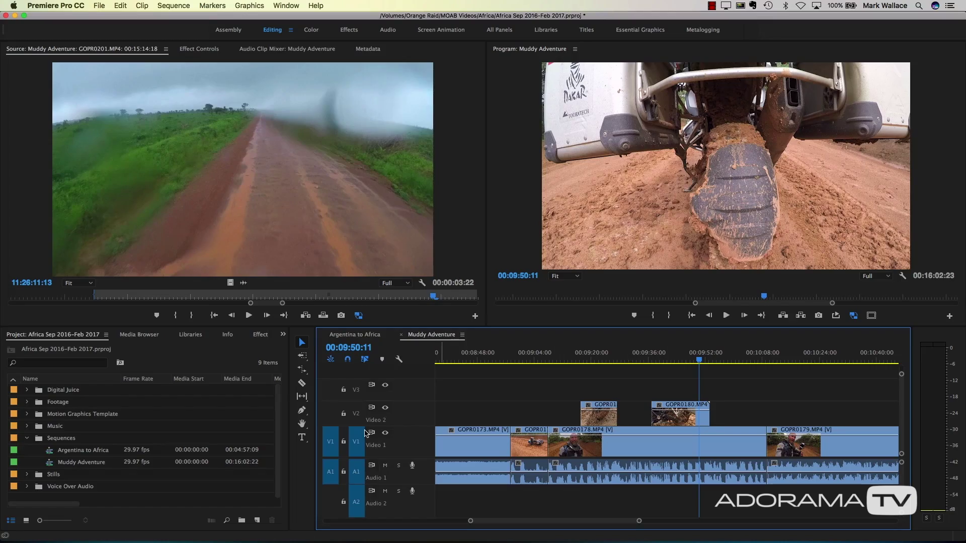
click(302, 438)
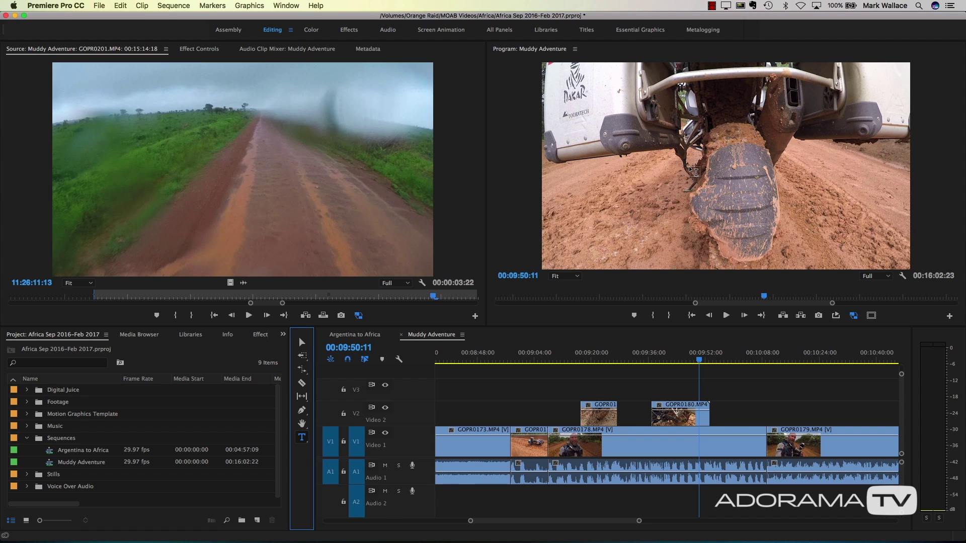
key(backslash)
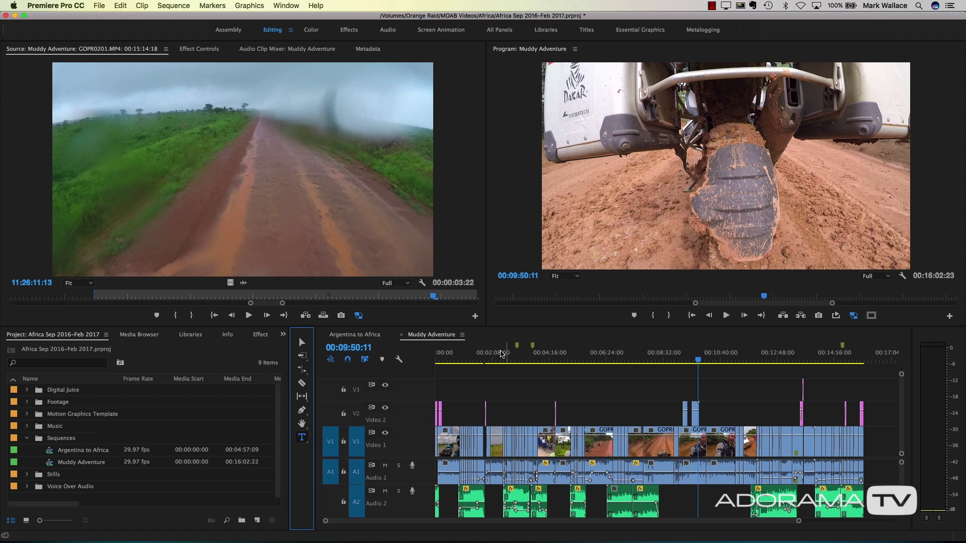
click(435, 356)
drag(435, 354, 436, 354)
key(space)
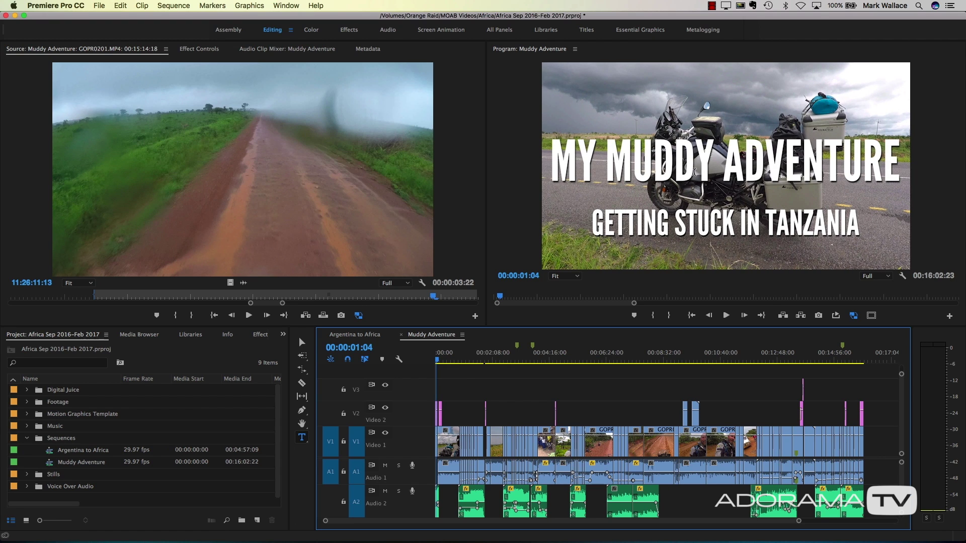
drag(437, 358, 441, 359)
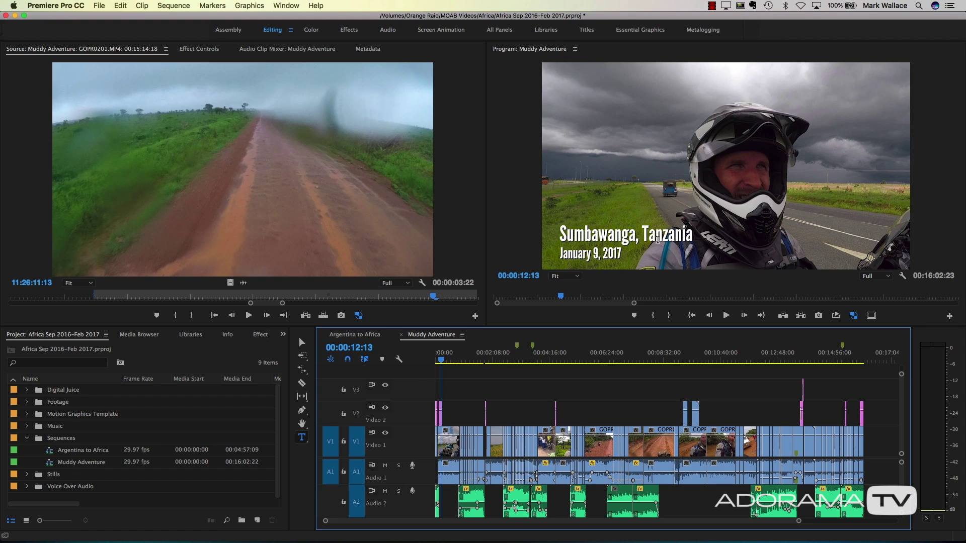
Add the text "Big Storm" at 00:00:39:17 with the Type tool and move it down over the road in the frame.
click(453, 356)
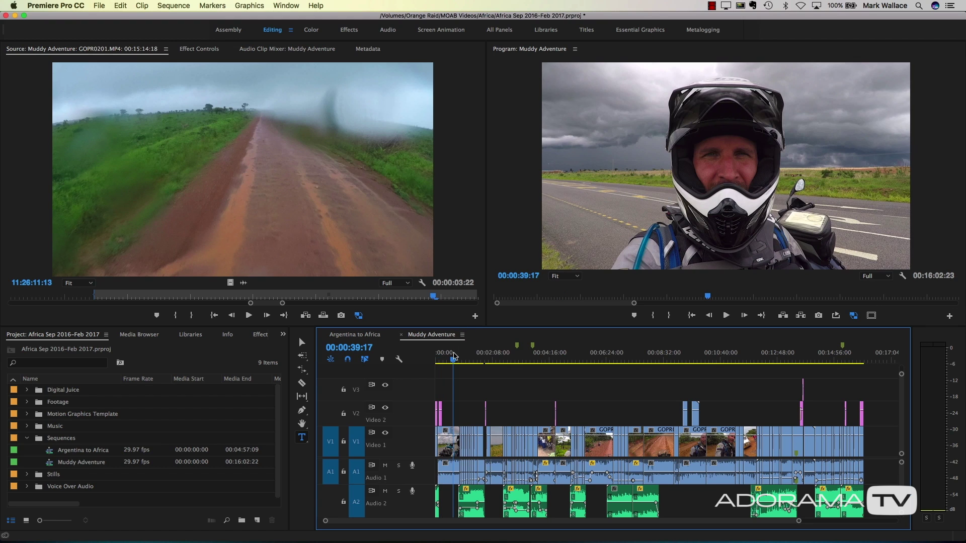
click(302, 437)
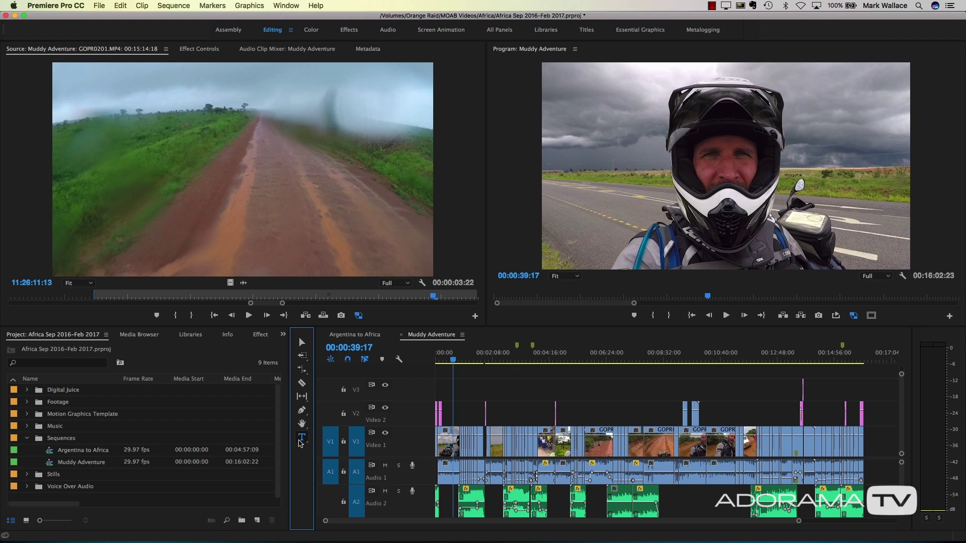
click(574, 122)
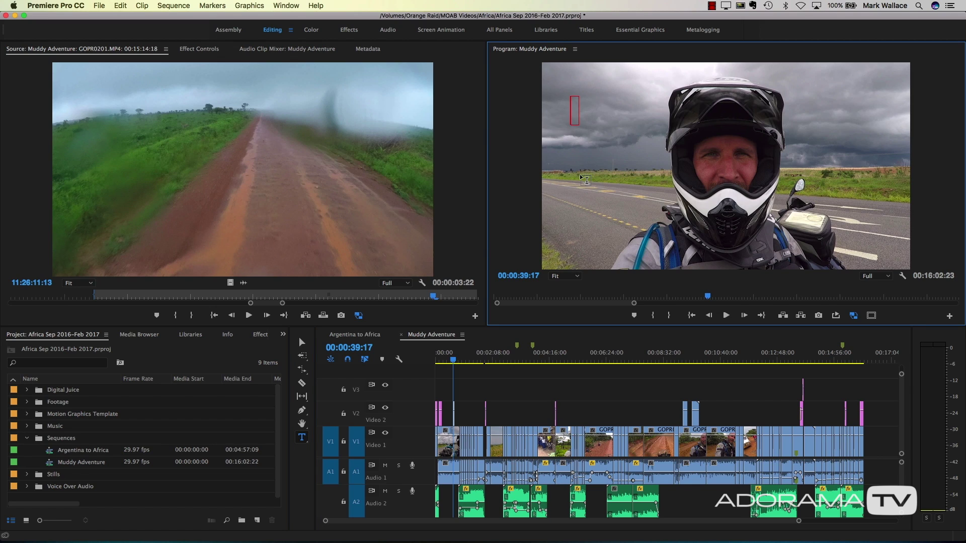
text(Bi)
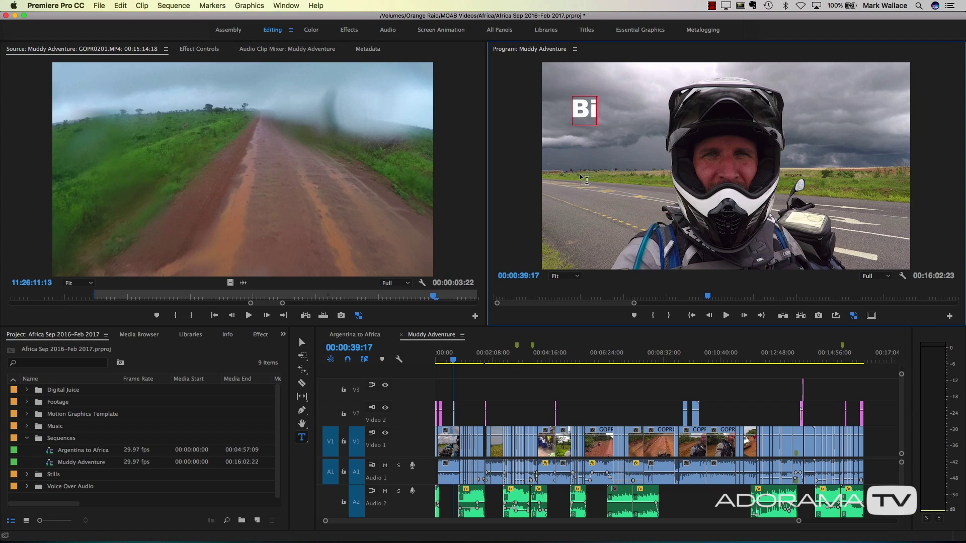
text(g Storm)
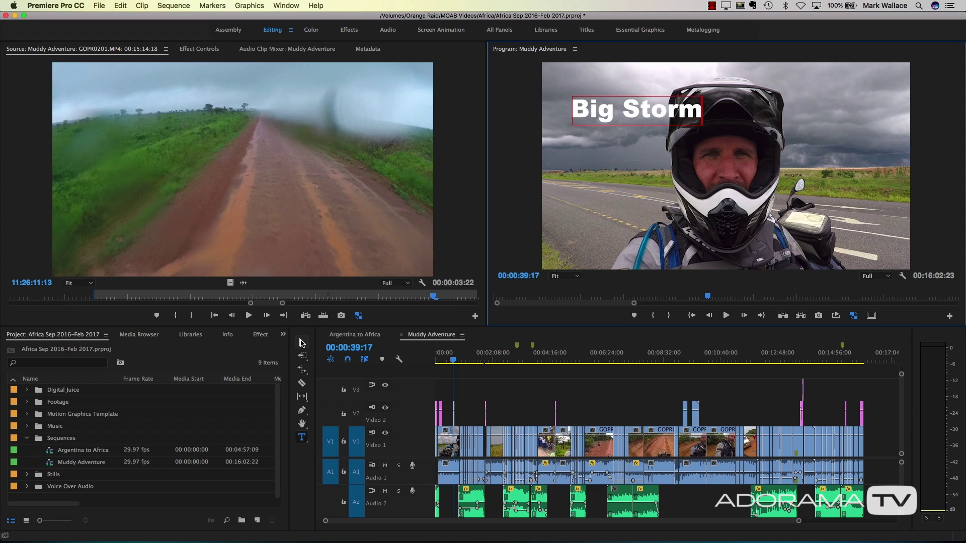
click(301, 342)
drag(619, 113, 622, 214)
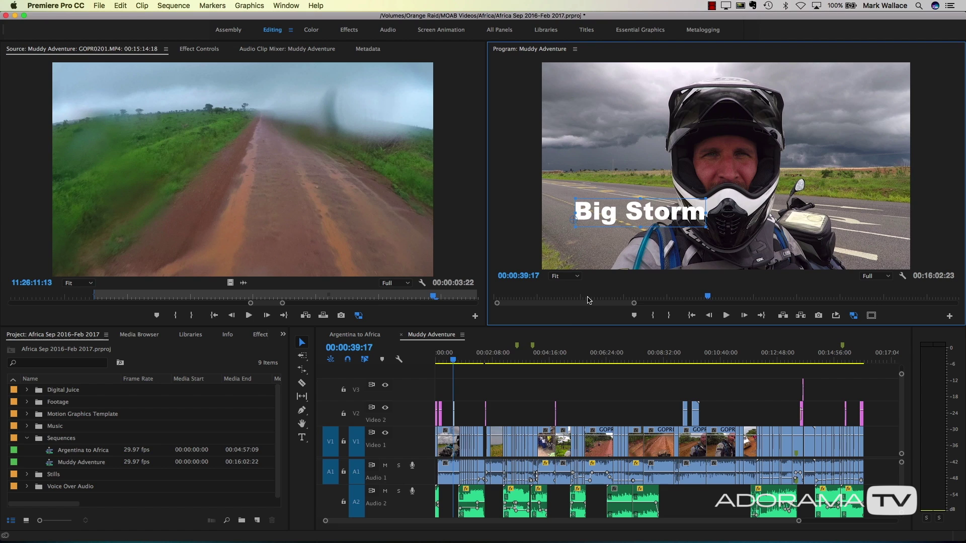
Make the Big Storm title clip on V2 span about 00:00:34 to 00:00:51 and place the playhead at 00:00:40:16.
click(462, 386)
drag(460, 400, 459, 412)
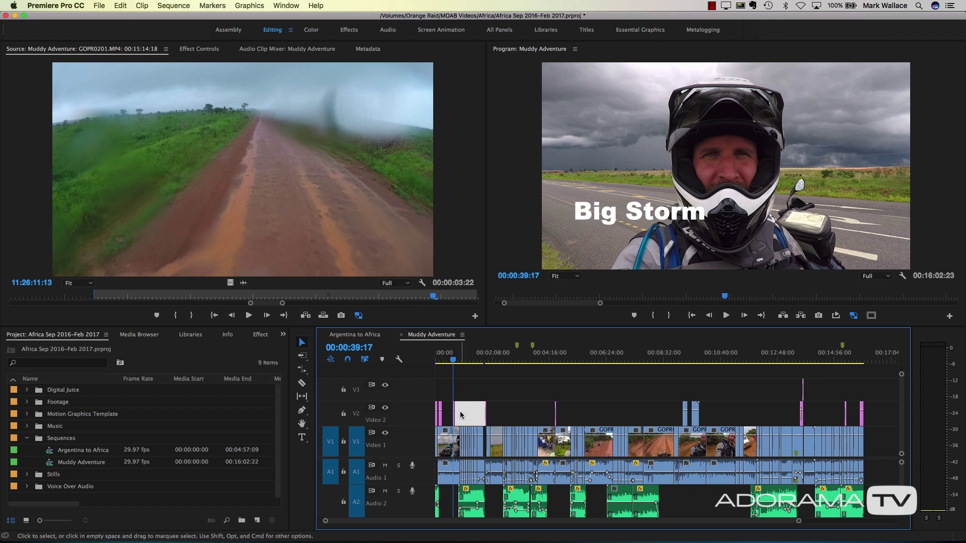
key(=)
key(=)
key(=)
key(=)
click(687, 417)
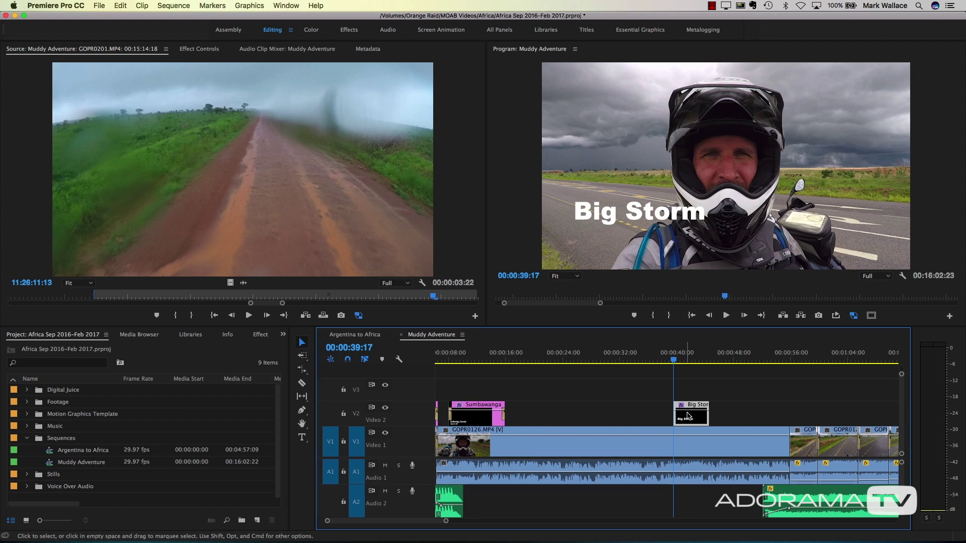
mouse_move(690, 406)
mouse_down()
mouse_move(657, 404)
mouse_move(693, 405)
mouse_move(681, 406)
mouse_up()
drag(674, 359, 634, 360)
drag(681, 410, 756, 415)
drag(715, 360, 682, 403)
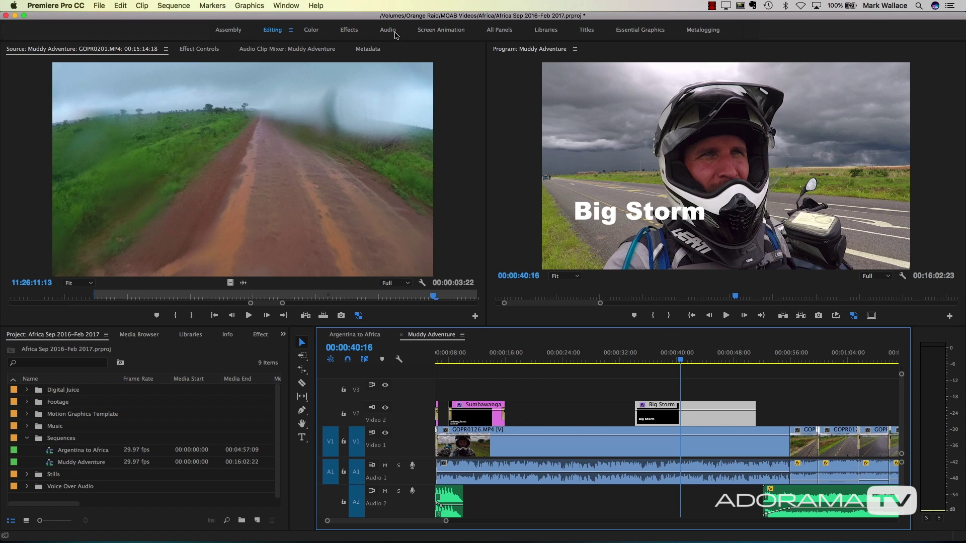
Open Essential Graphics, inspect the text properties of the Big Storm layer and close Essential Graphics.
click(286, 6)
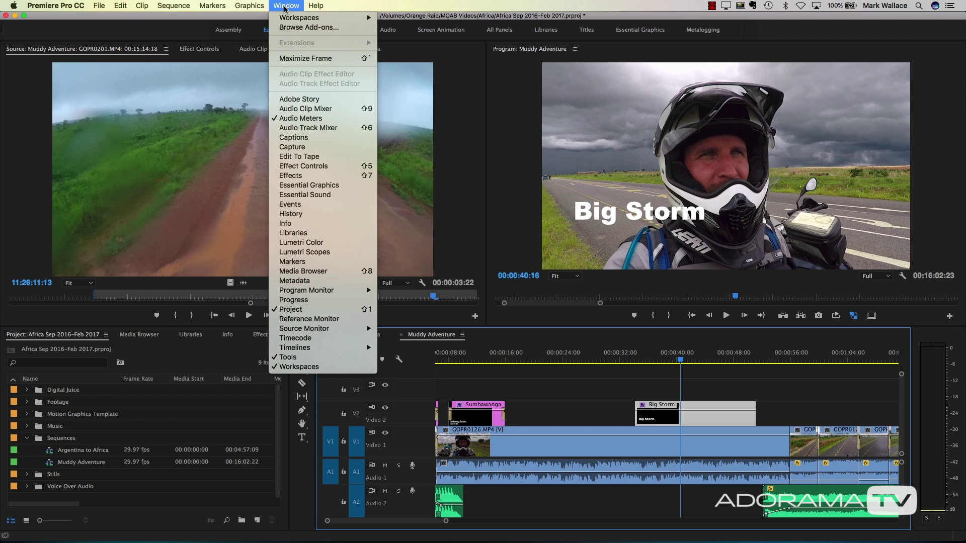
click(290, 186)
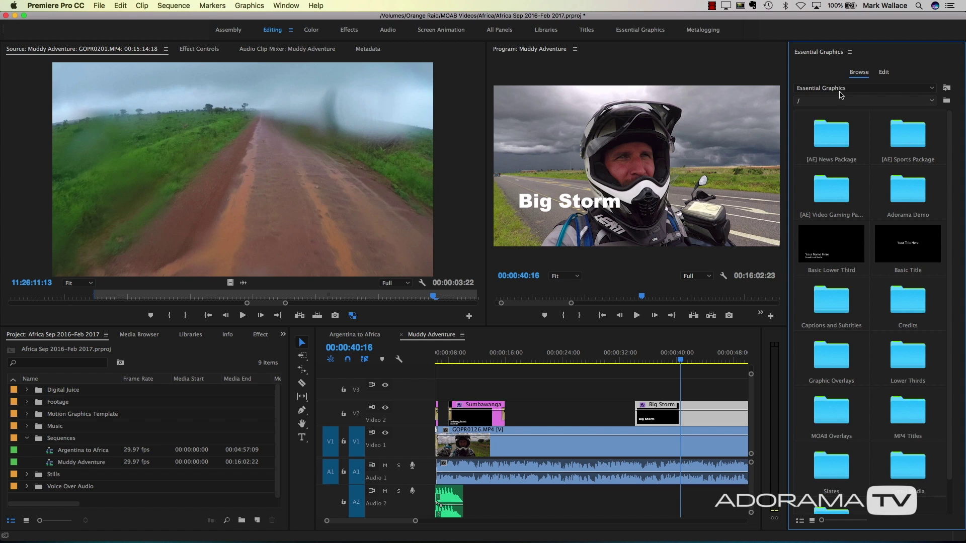
click(884, 73)
click(833, 89)
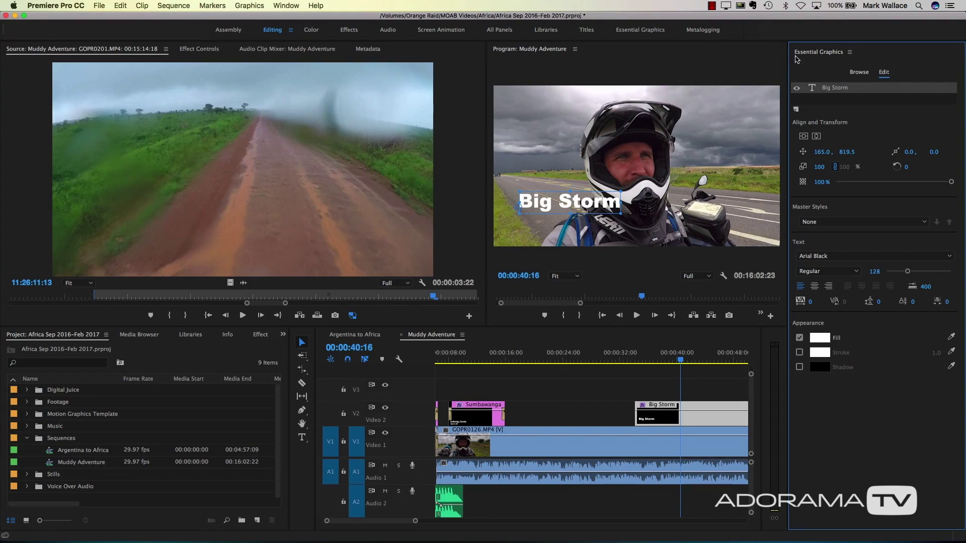
click(850, 52)
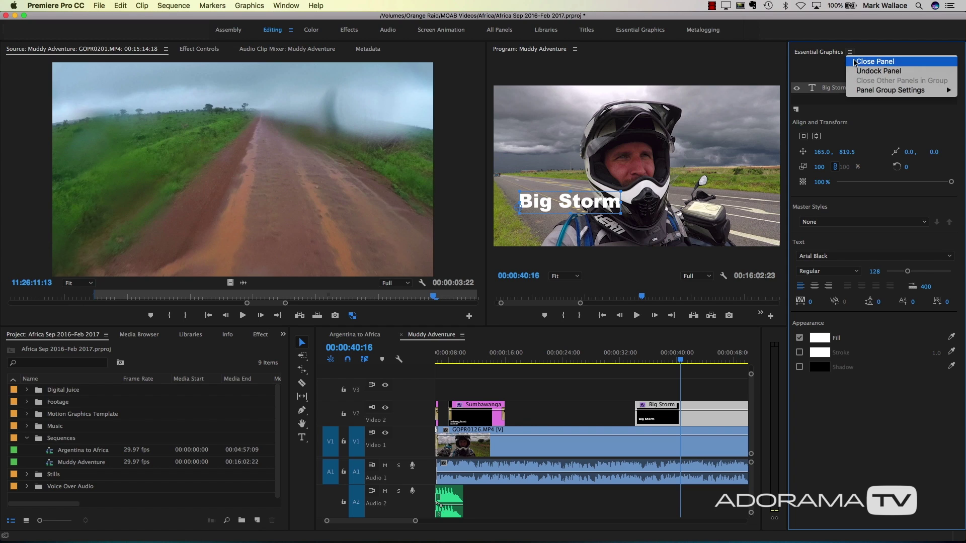
click(853, 62)
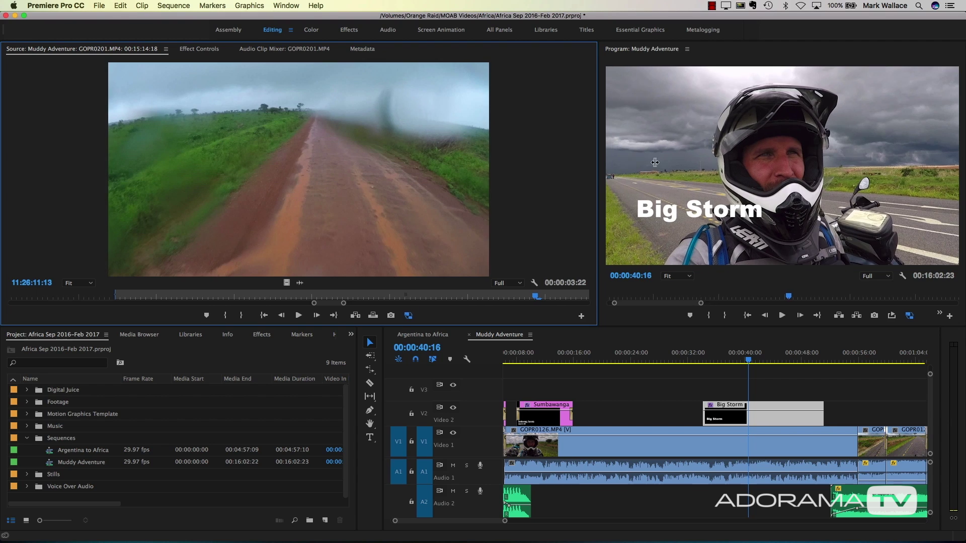
Widen the Source monitor, reset the Editing workspace to its saved layout and select the Big Storm title clip.
drag(595, 164, 705, 163)
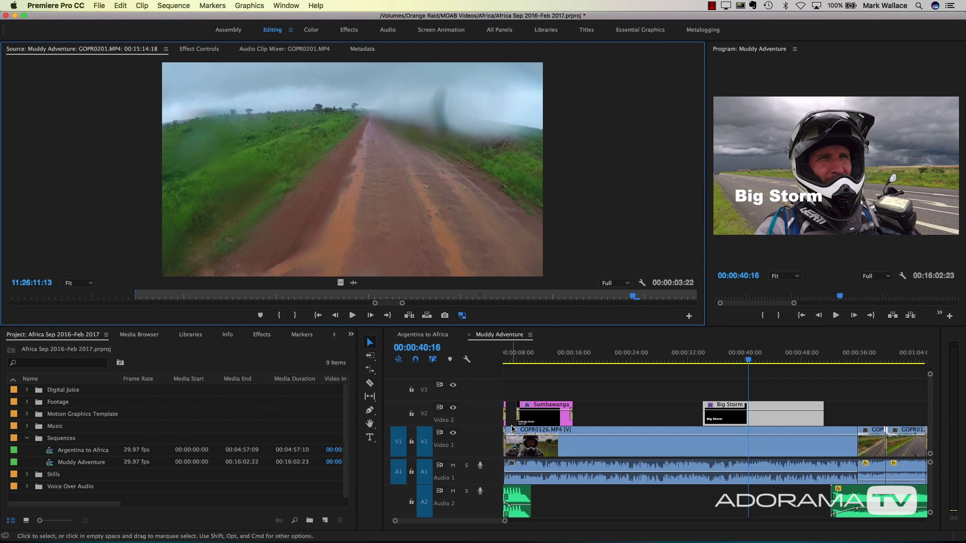
click(285, 6)
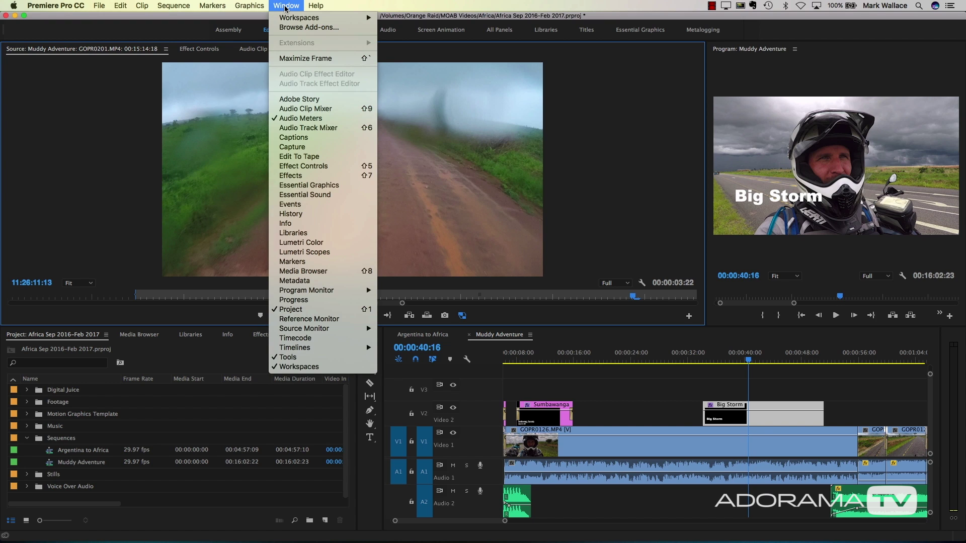
mouse_move(365, 18)
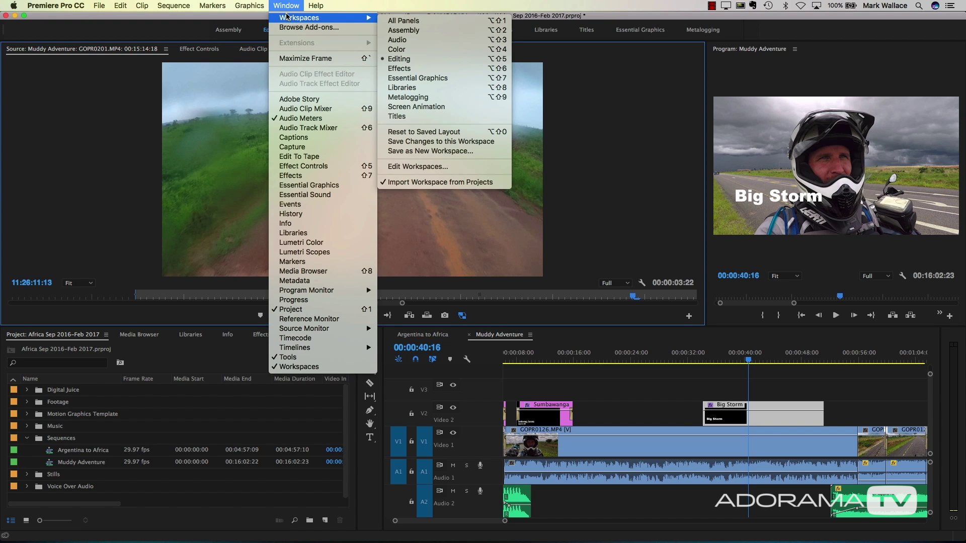
click(487, 132)
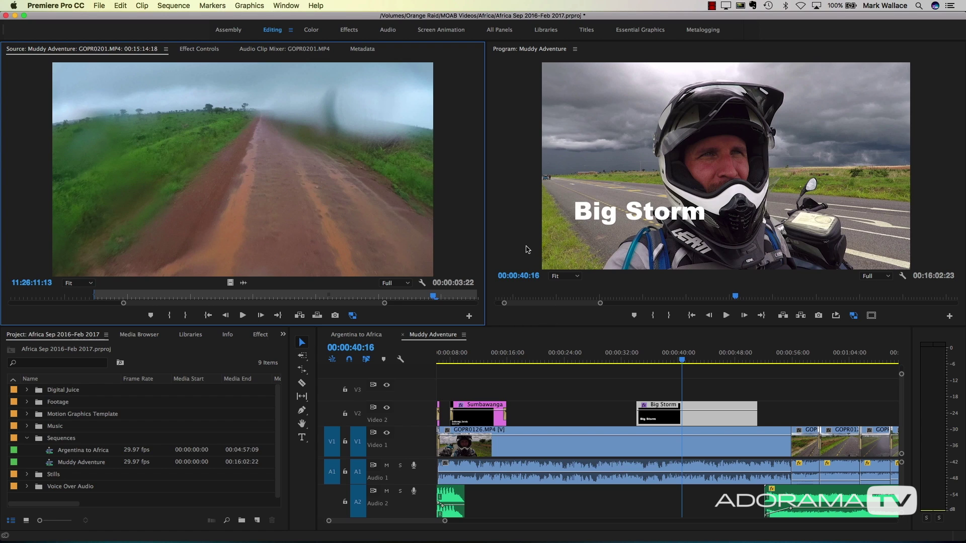
click(704, 416)
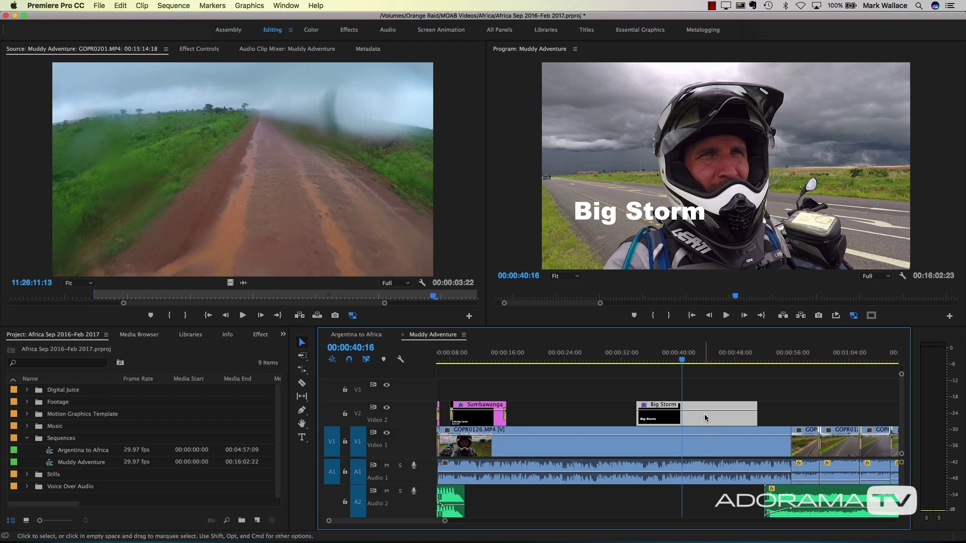